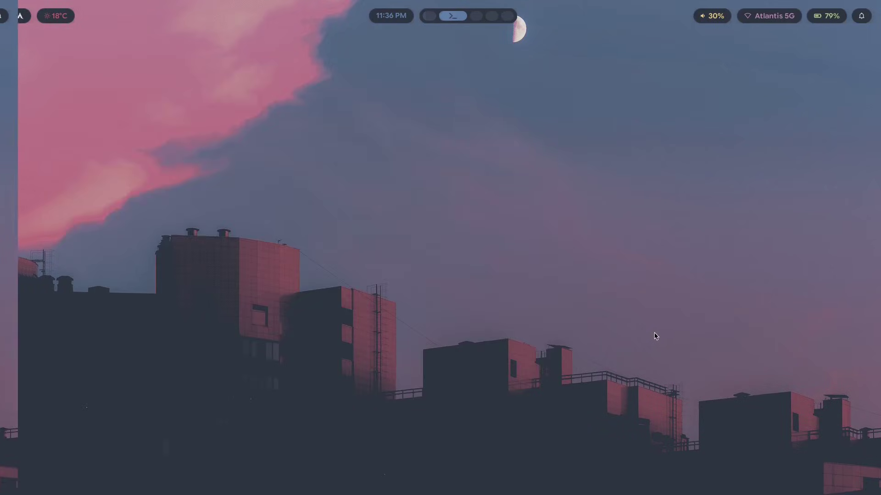
# Look over the terminal, app launcher, notification centre, file manager and browser, closing each one again.
pyautogui.press('super+Return')
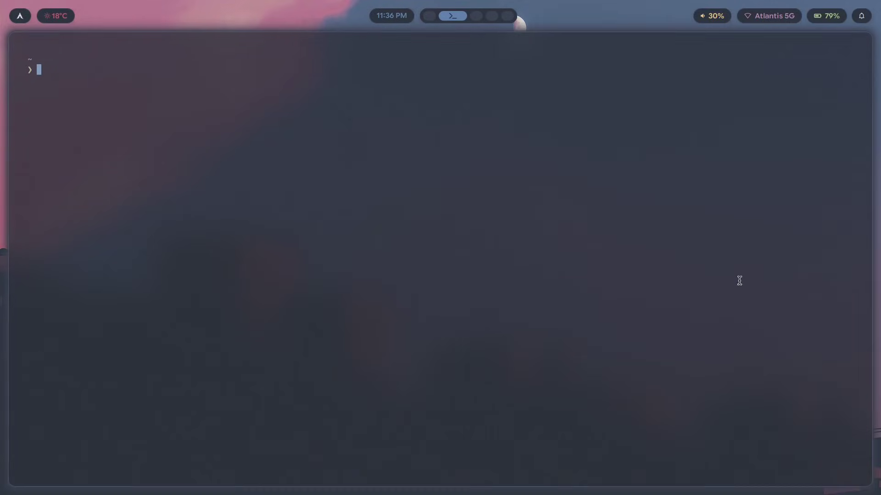
pyautogui.press('super+d')
pyautogui.press('Escape')
pyautogui.press('super+n')
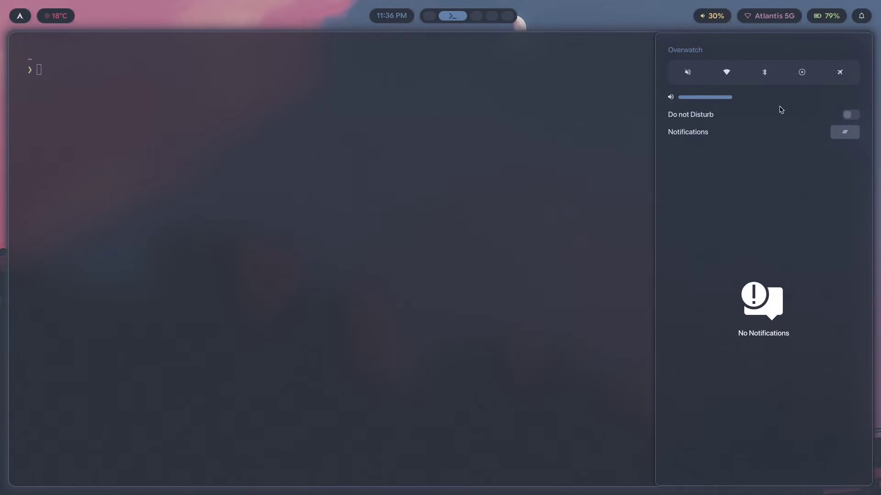
pyautogui.press('super+n')
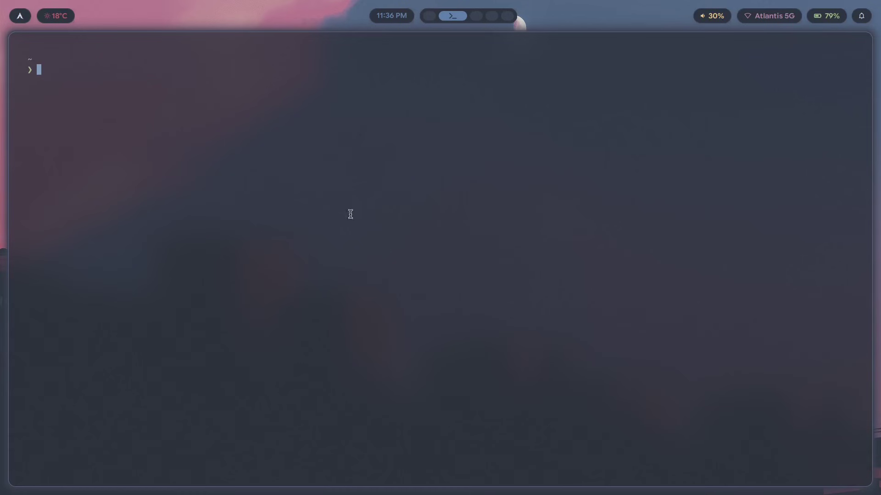
pyautogui.press('super+e')
pyautogui.press('super+q')
pyautogui.press('super+q')
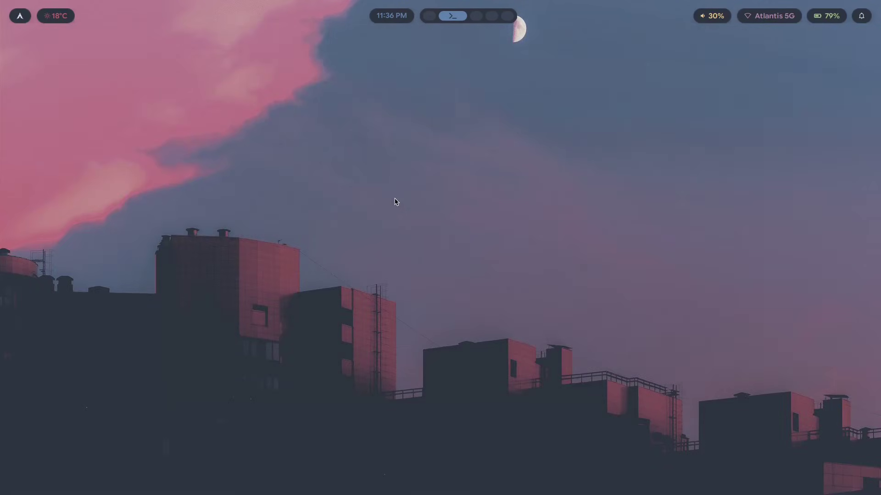
pyautogui.press('super+b')
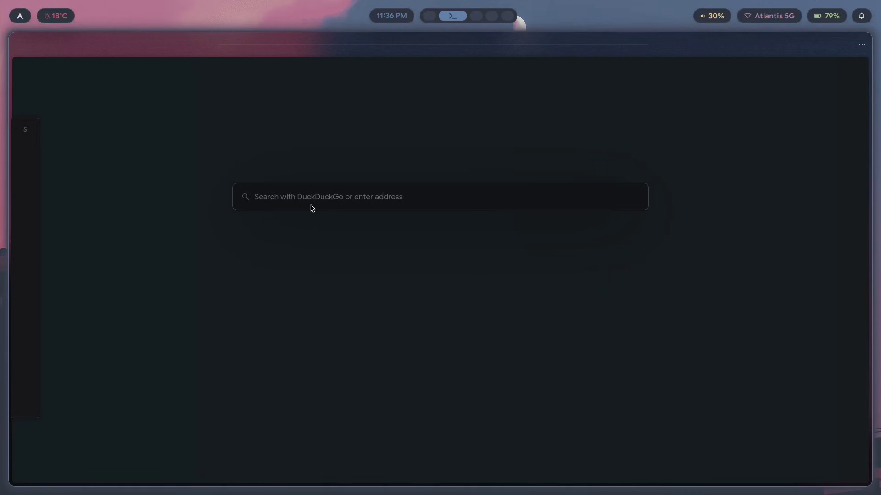
pyautogui.hotkey('ctrl', 'w')
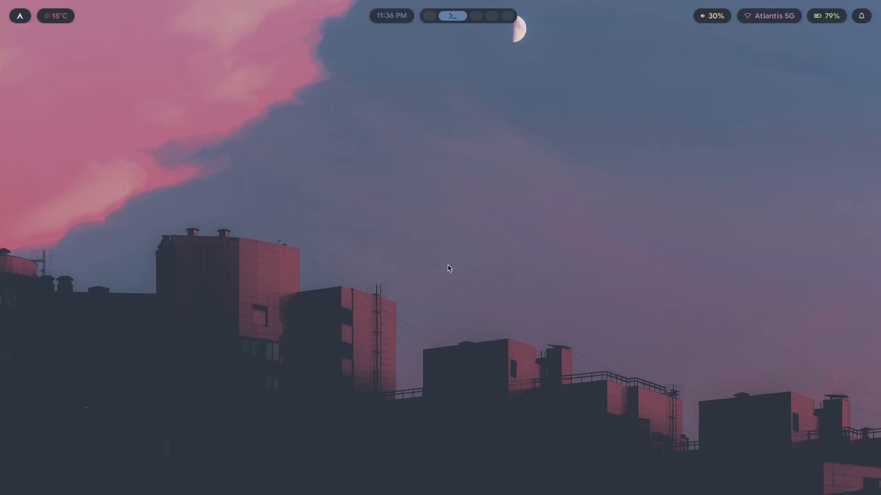
# Check the widget style and default font settings in nwg-look, and view the home folder in the file manager.
pyautogui.press('super+d')
pyautogui.write('nwg')
pyautogui.press('Return')
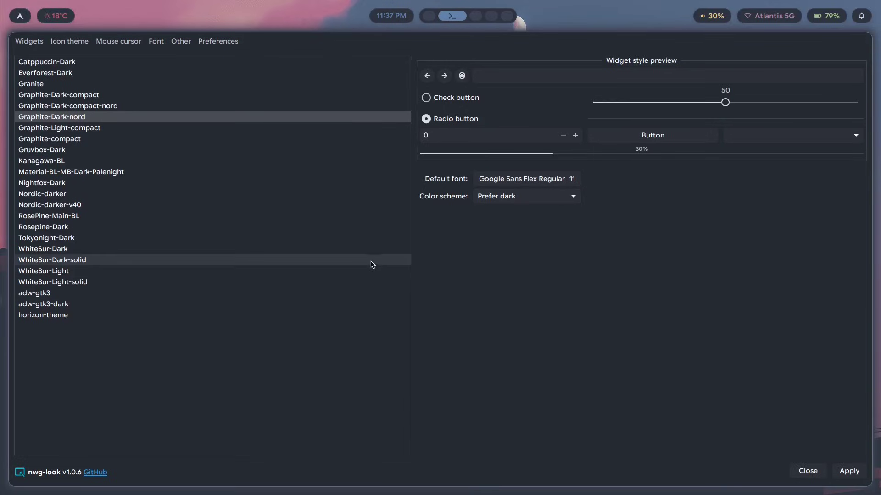
pyautogui.press('super+q')
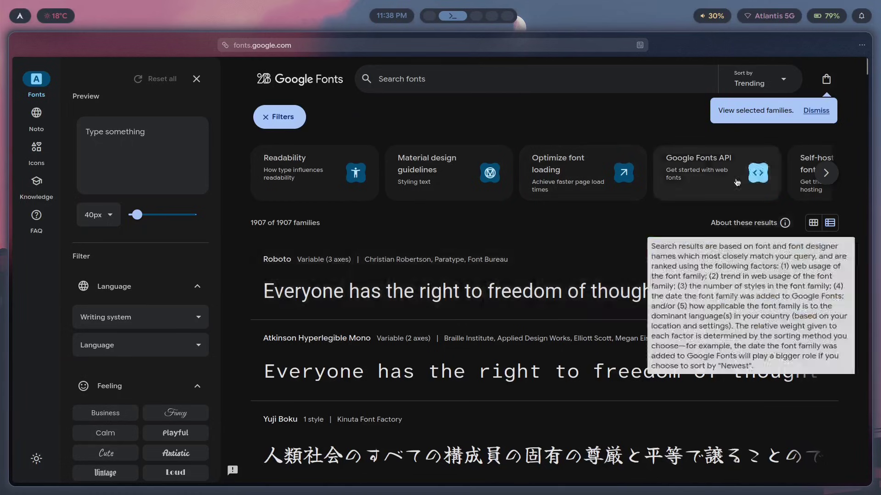
pyautogui.press('super+e')
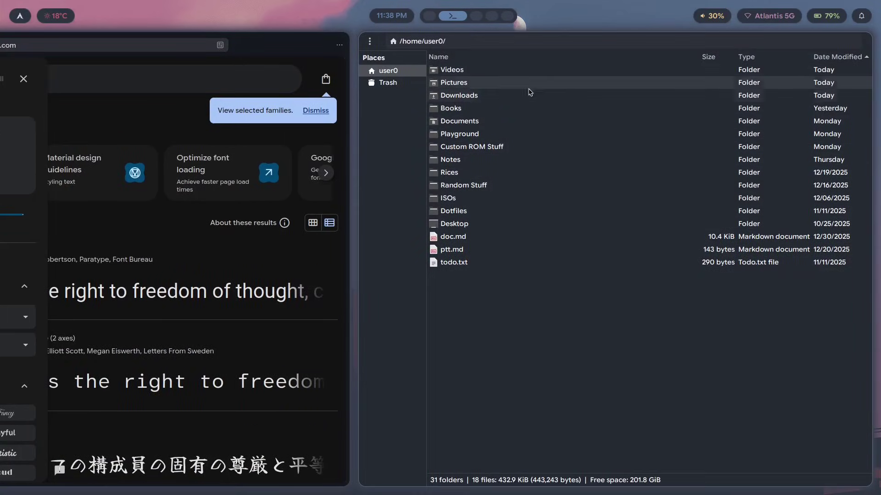
pyautogui.press('super+q')
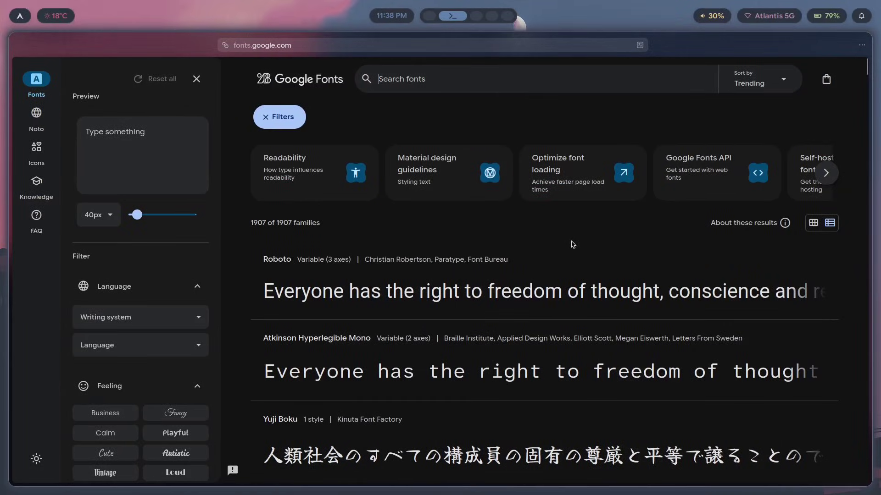
# Search Google Fonts for "google sans" and add the Google Sans Flex family to the selection.
pyautogui.write('google sans')
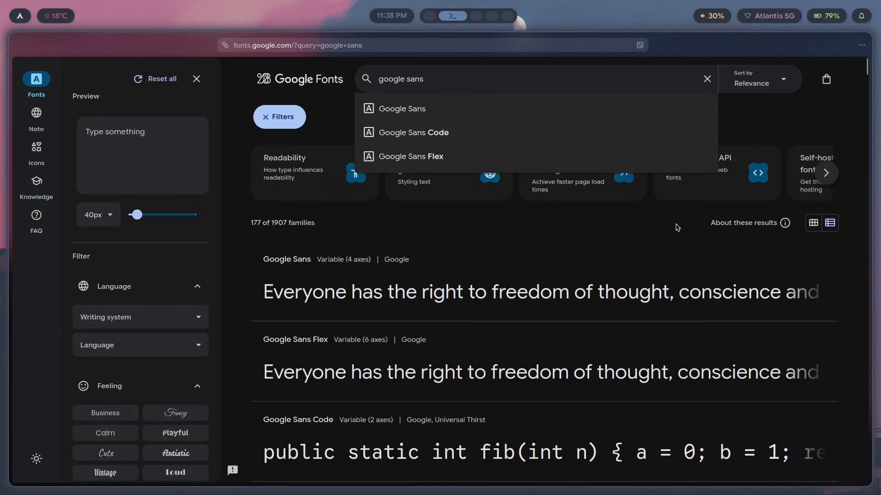
pyautogui.click(516, 156)
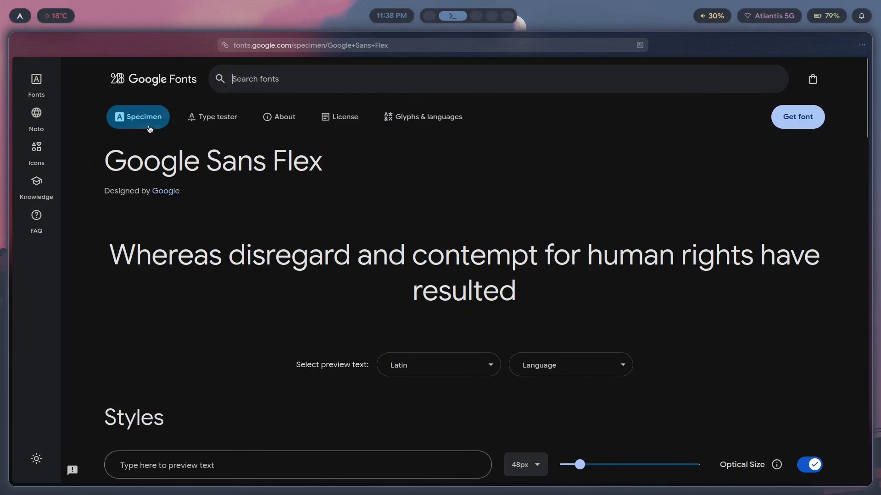
pyautogui.click(804, 118)
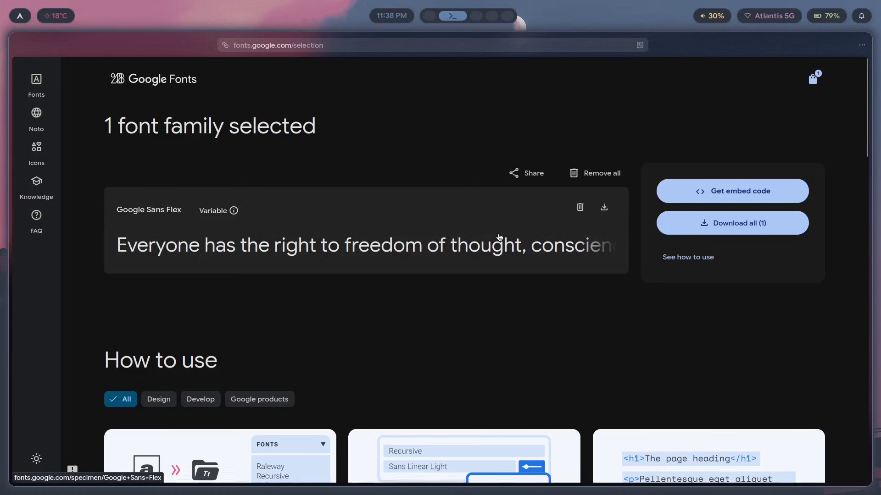
# Open a terminal, change to the Downloads/Google_Sans_Flex directory and list its contents.
pyautogui.press('super+Return')
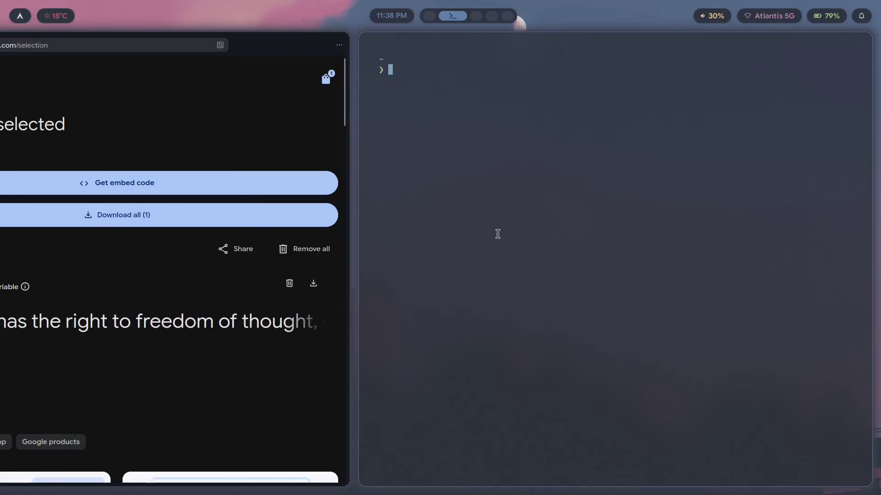
pyautogui.write('cd Downloads/')
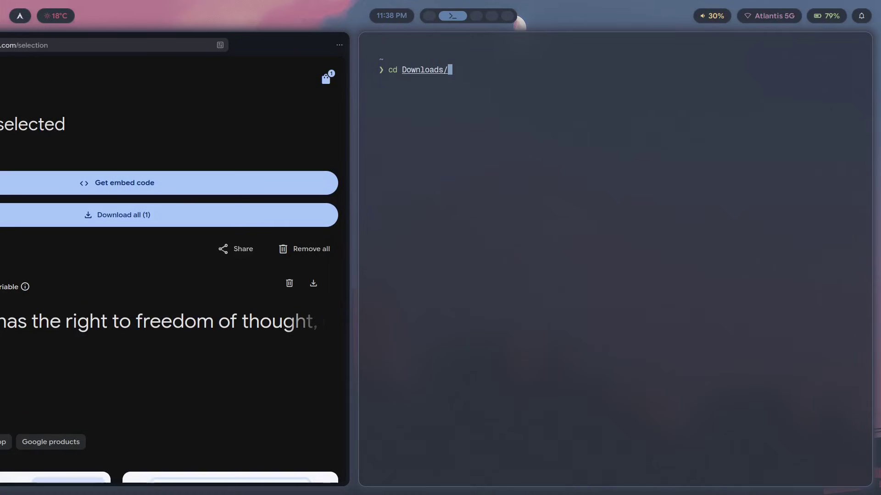
pyautogui.write('Google')
pyautogui.press('Tab')
pyautogui.press('Tab')
pyautogui.press('Tab')
pyautogui.press('Tab')
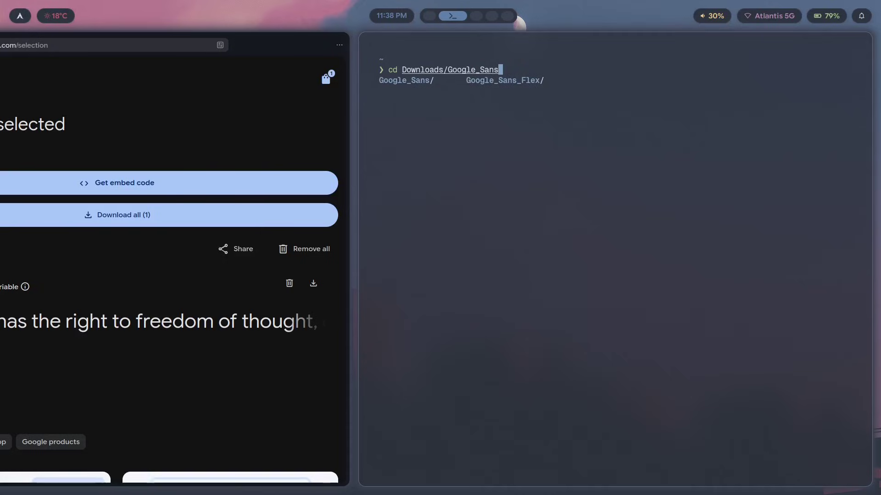
pyautogui.press('Return')
pyautogui.press('Return')
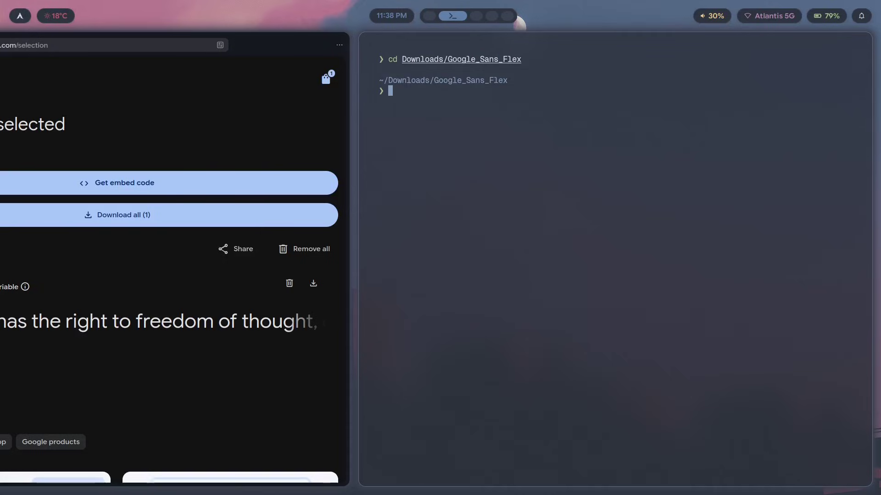
pyautogui.write('ls')
pyautogui.press('Return')
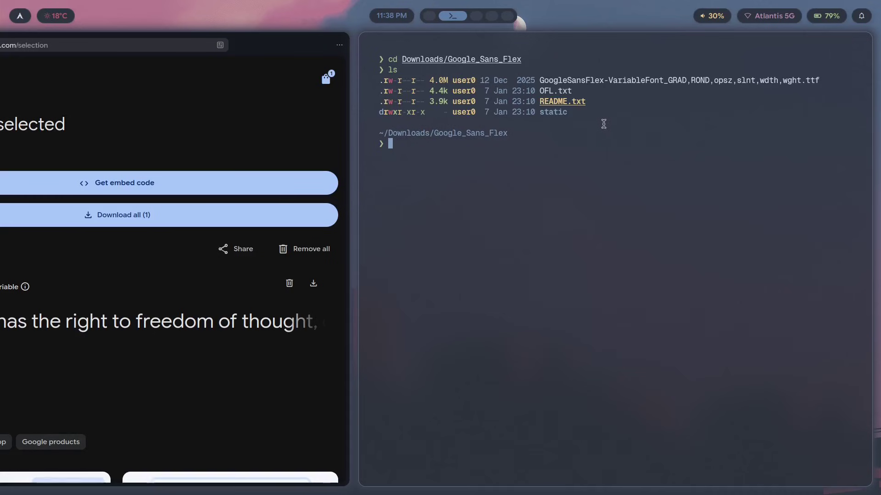
# Examine the variable font's file name, axes and size in the listing, along with the static folder entry.
pyautogui.moveTo(604, 124); pyautogui.dragTo(381, 69)
pyautogui.click(597, 71)
pyautogui.moveTo(820, 78); pyautogui.dragTo(538, 80)
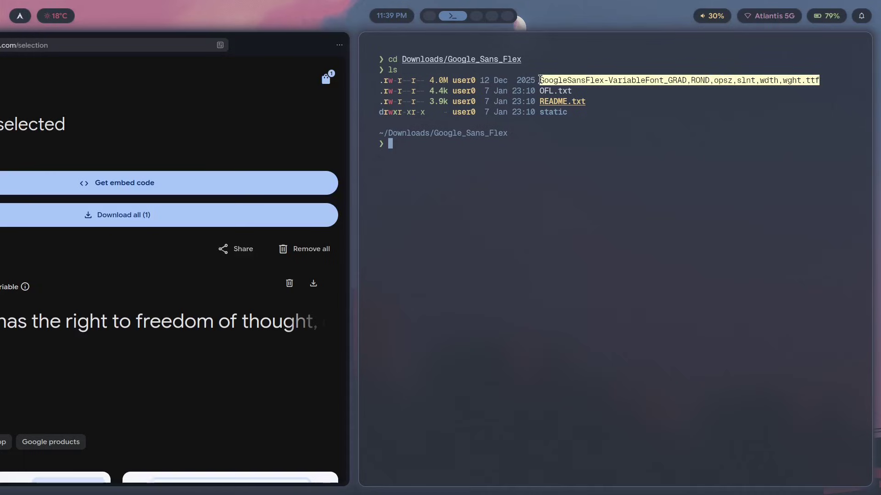
pyautogui.click(539, 80)
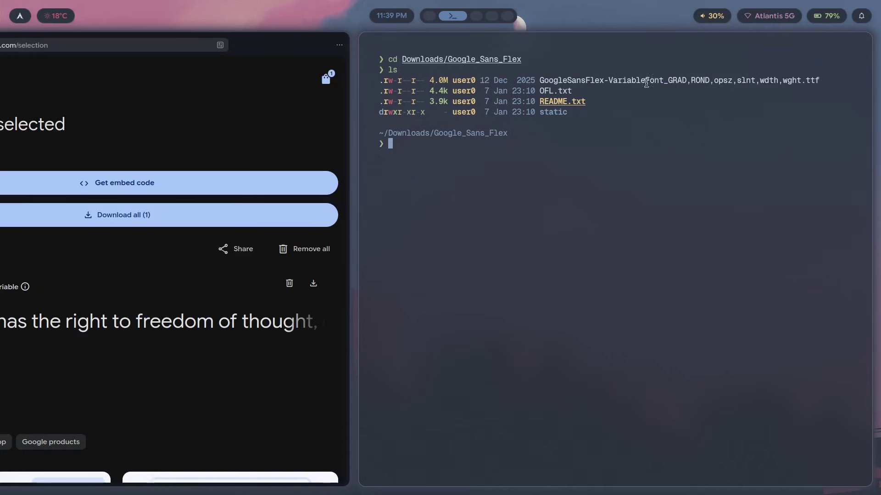
pyautogui.moveTo(820, 80); pyautogui.dragTo(540, 82)
pyautogui.click(559, 83)
pyautogui.moveTo(825, 82); pyautogui.dragTo(800, 82)
pyautogui.click(638, 87)
pyautogui.moveTo(569, 113); pyautogui.dragTo(377, 82)
pyautogui.click(611, 114)
pyautogui.moveTo(824, 82); pyautogui.dragTo(803, 81)
pyautogui.click(689, 81)
pyautogui.moveTo(609, 81); pyautogui.dragTo(661, 83)
pyautogui.click(696, 103)
pyautogui.moveTo(608, 81); pyautogui.dragTo(664, 83)
pyautogui.click(676, 105)
pyautogui.moveTo(579, 115); pyautogui.dragTo(371, 75)
pyautogui.click(477, 95)
pyautogui.doubleClick(440, 80)
pyautogui.click(483, 85)
# List the static folder and look over the individual GoogleSansFlex files by point size, weight and file size.
pyautogui.write('ls static')
pyautogui.press('Return')
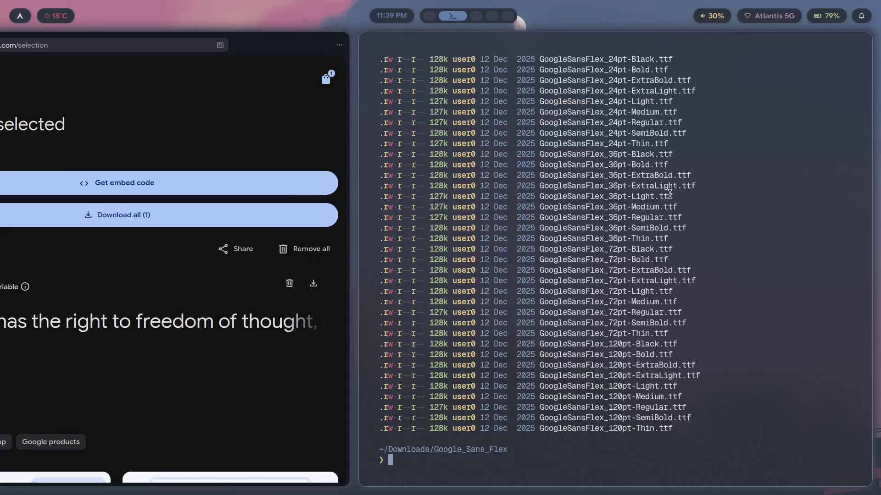
pyautogui.scroll(5, 557, 300)
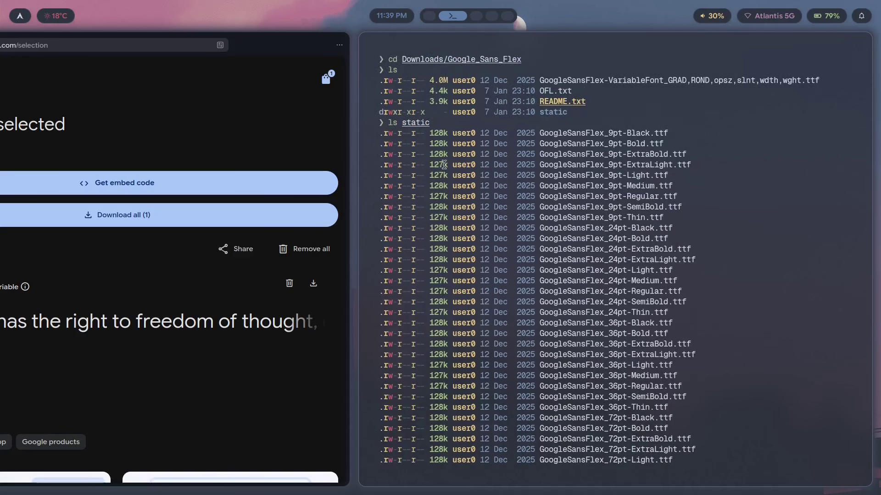
pyautogui.moveTo(554, 133); pyautogui.dragTo(471, 163)
pyautogui.doubleClick(430, 133)
pyautogui.scroll(-5, 659, 186)
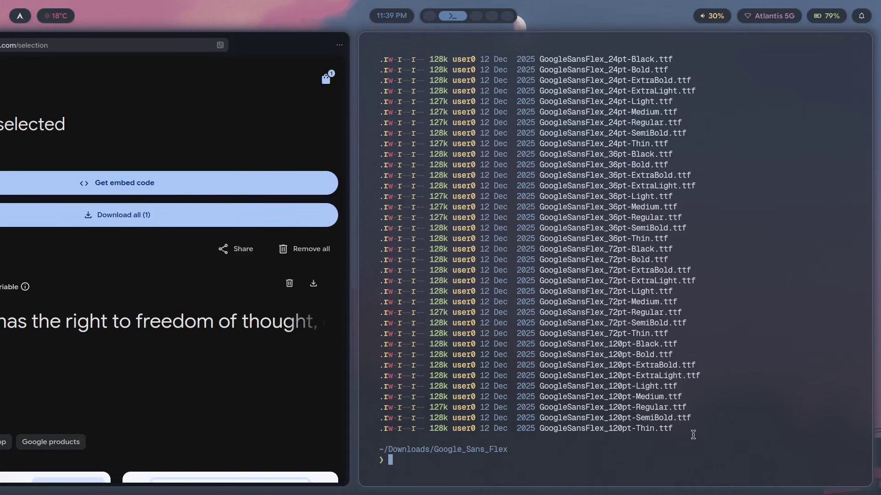
pyautogui.moveTo(693, 434); pyautogui.dragTo(547, 214)
pyautogui.scroll(5, 765, 287)
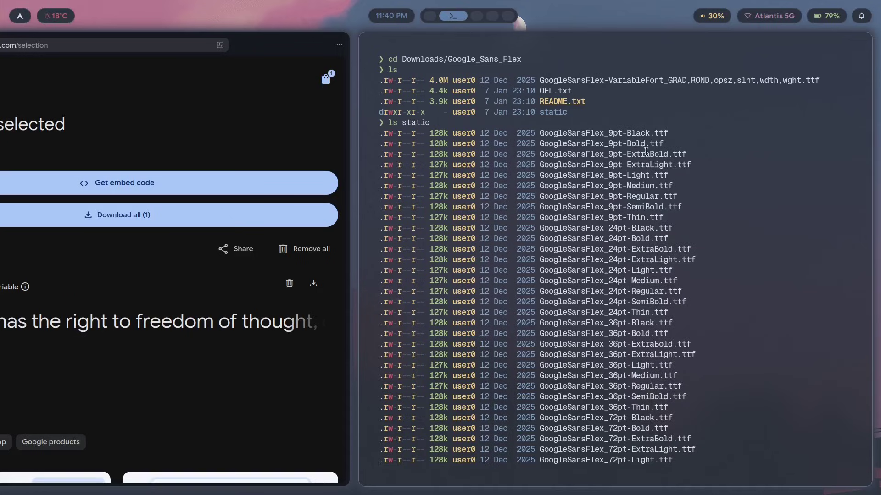
pyautogui.click(537, 83)
pyautogui.scroll(-5, 700, 180)
pyautogui.moveTo(708, 433); pyautogui.dragTo(679, 112)
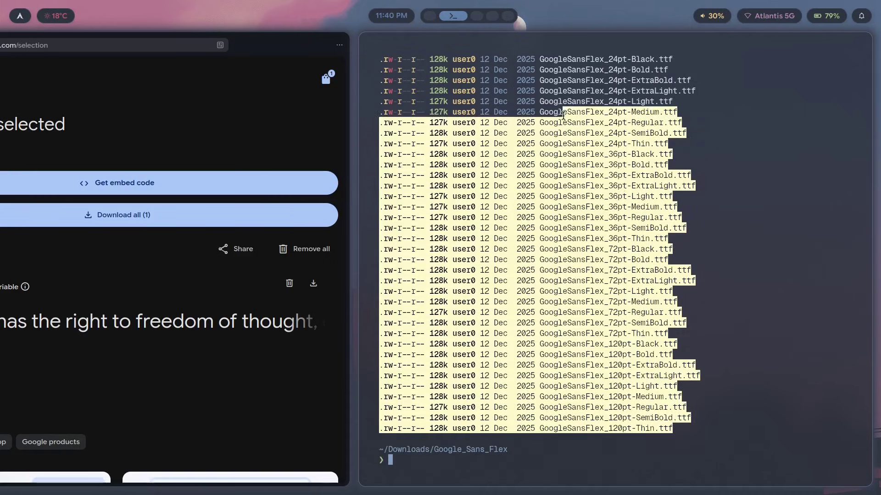
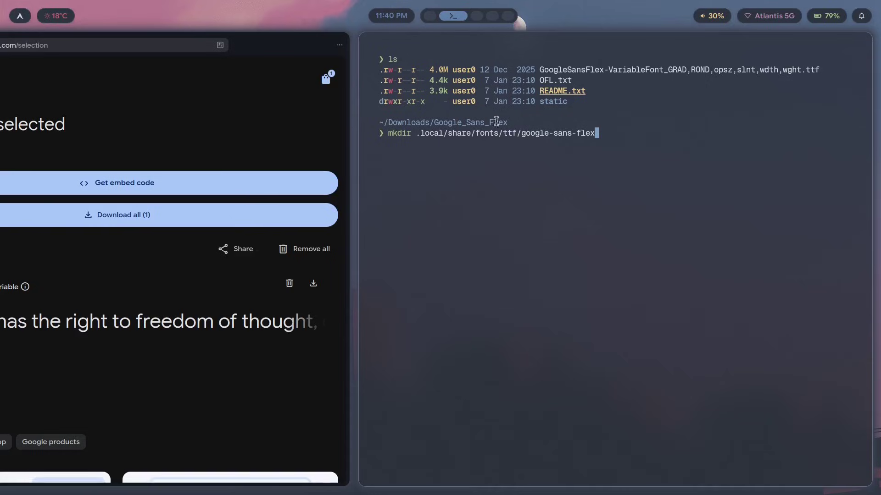
# Cancel the unfinished mkdir command for .local/share/fonts/ttf/google-sans-flex and examine its path.
pyautogui.hotkey('ctrl', 'c')
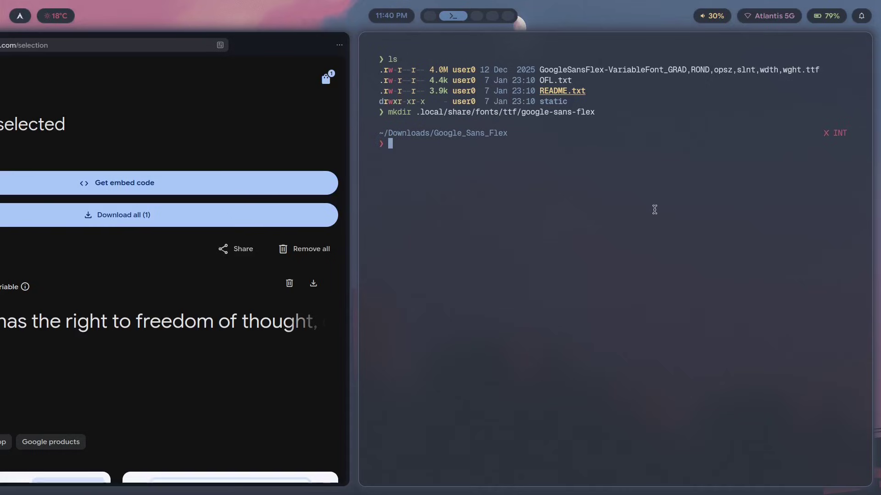
pyautogui.moveTo(596, 115); pyautogui.dragTo(443, 114)
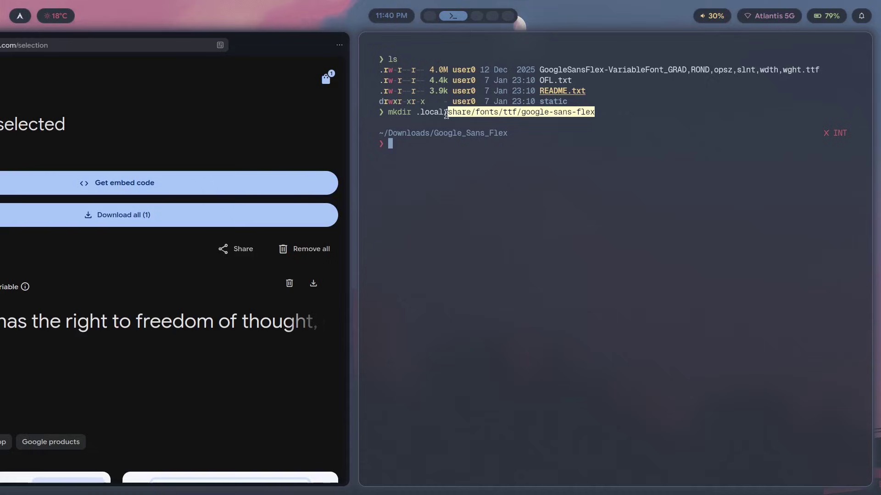
pyautogui.click(419, 117)
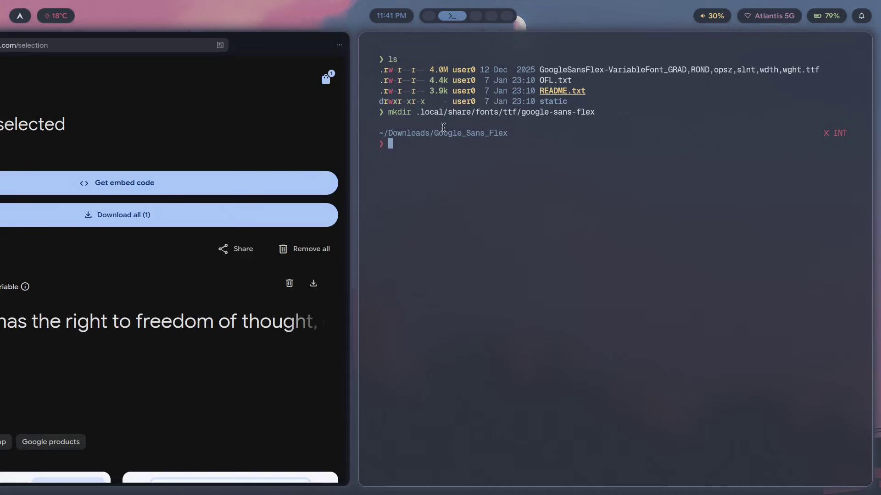
pyautogui.moveTo(418, 112); pyautogui.dragTo(568, 112)
pyautogui.click(582, 112)
# Begin a mkdir command for a path in /usr/local/share/fonts/otf/ and browse the completions starting with sf-.
pyautogui.write('mkdir /usr/local/share/f')
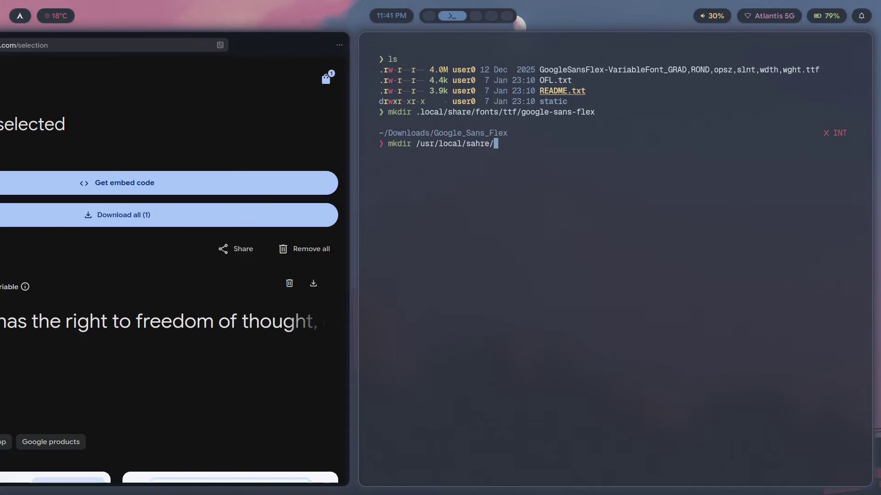
pyautogui.write('onts/')
pyautogui.press('Tab')
pyautogui.write('o')
pyautogui.press('Tab')
pyautogui.write('s')
pyautogui.press('Tab')
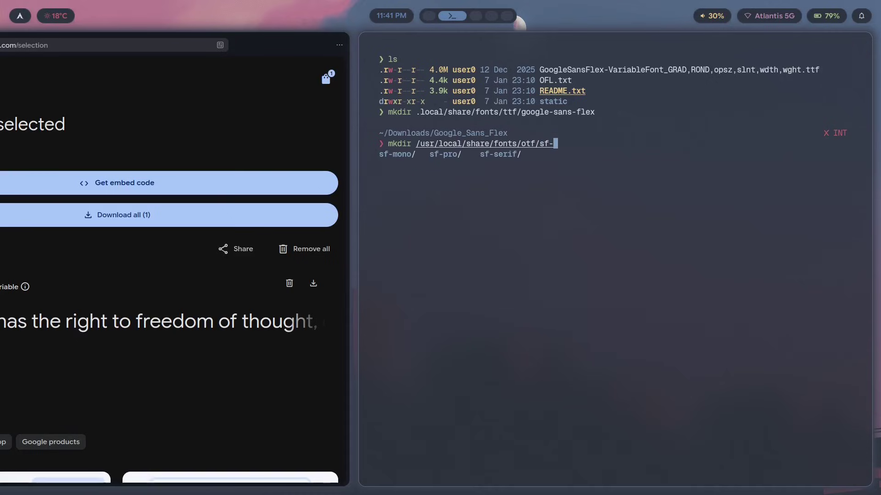
pyautogui.press('Tab')
pyautogui.press('Tab')
pyautogui.press('Tab')
pyautogui.press('Tab')
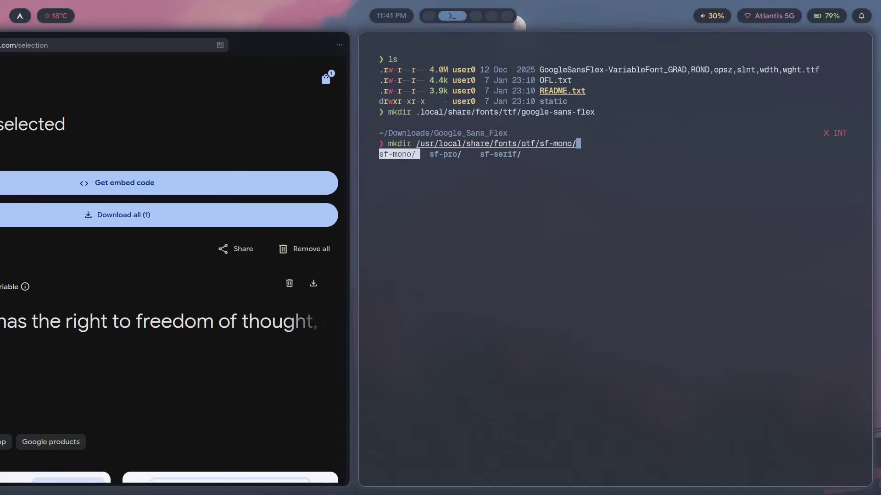
pyautogui.press('Tab')
pyautogui.press('Escape')
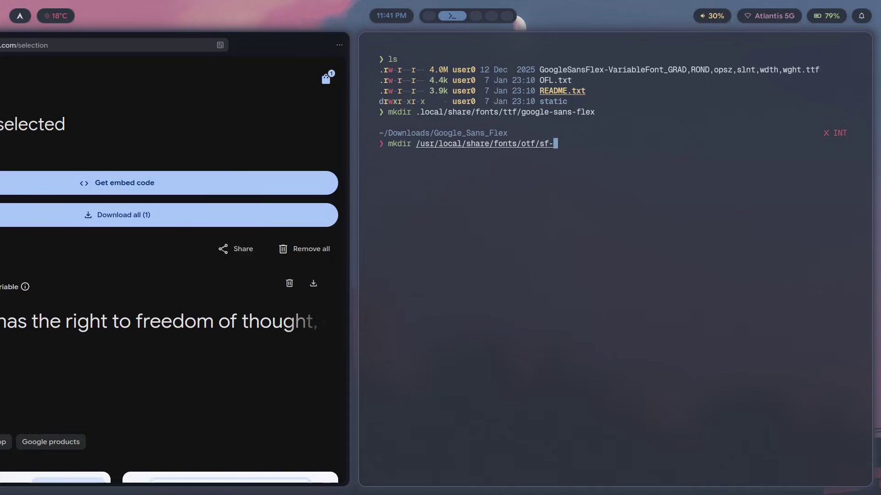
# Change the unfinished mkdir command's target path to /usr/local/share/fonts/ttf/rubik/.
pyautogui.press('BackSpace')
pyautogui.press('BackSpace')
pyautogui.press('BackSpace')
pyautogui.press('Tab')
pyautogui.press('Tab')
pyautogui.press('BackSpace')
pyautogui.press('BackSpace')
pyautogui.press('BackSpace')
pyautogui.press('BackSpace')
pyautogui.press('BackSpace')
pyautogui.press('BackSpace')
pyautogui.press('BackSpace')
pyautogui.press('Tab')
pyautogui.press('Tab')
pyautogui.press('Tab')
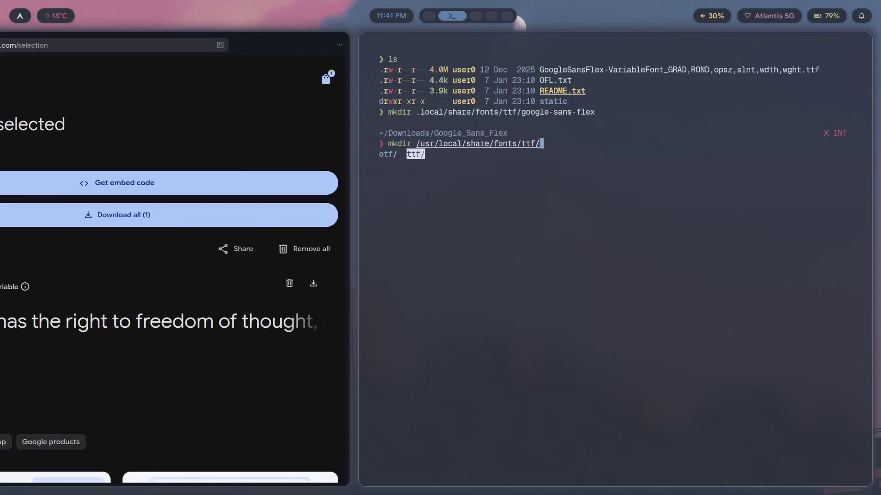
pyautogui.write('rubik/')
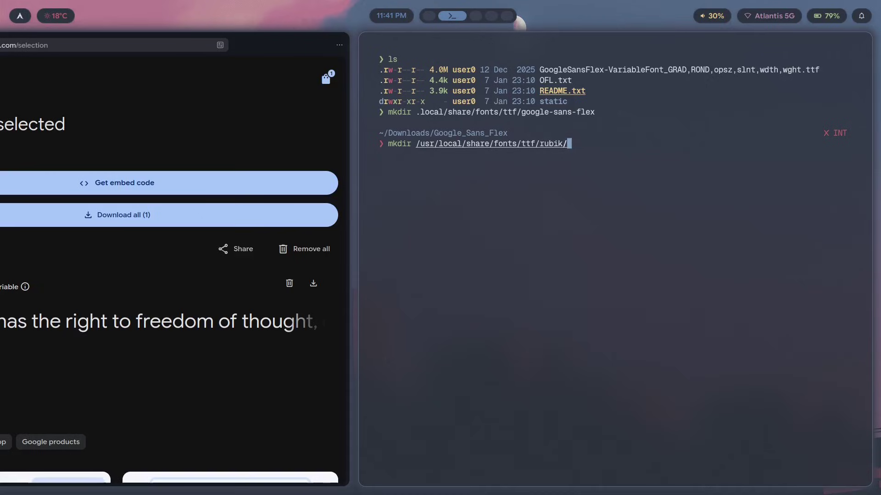
# Clear the unfinished mkdir command and the unused ls static command from the prompt.
pyautogui.hotkey('ctrl', 'w')
pyautogui.hotkey('ctrl', 'w')
pyautogui.hotkey('ctrl', 'w')
pyautogui.hotkey('ctrl', 'w')
pyautogui.hotkey('ctrl', 'w')
pyautogui.hotkey('ctrl', 'w')
pyautogui.hotkey('ctrl', 'w')
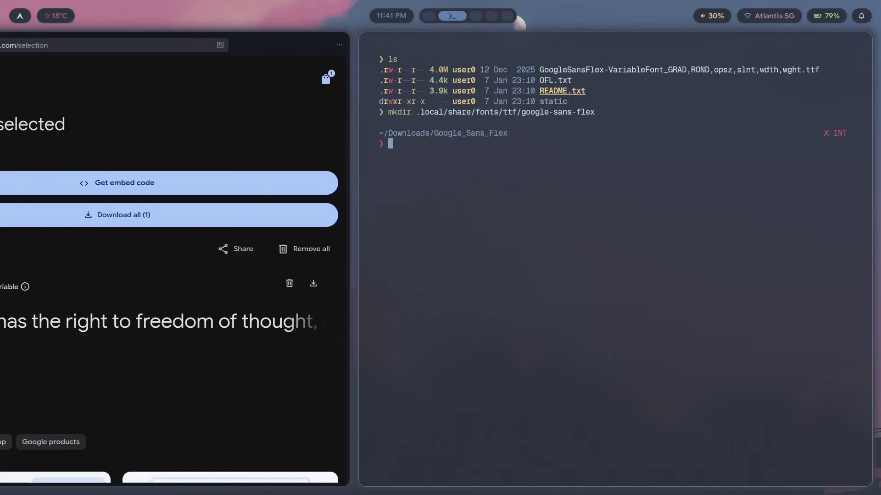
pyautogui.write('ls static')
pyautogui.hotkey('ctrl', 'w')
pyautogui.hotkey('ctrl', 'w')
# Write a cp command copying the GoogleSansFlex variable font file to ~/.local/share/fonts/ttf/google-sans-flex/ and leave it without running it.
pyautogui.write('cp Google')
pyautogui.press('Tab')
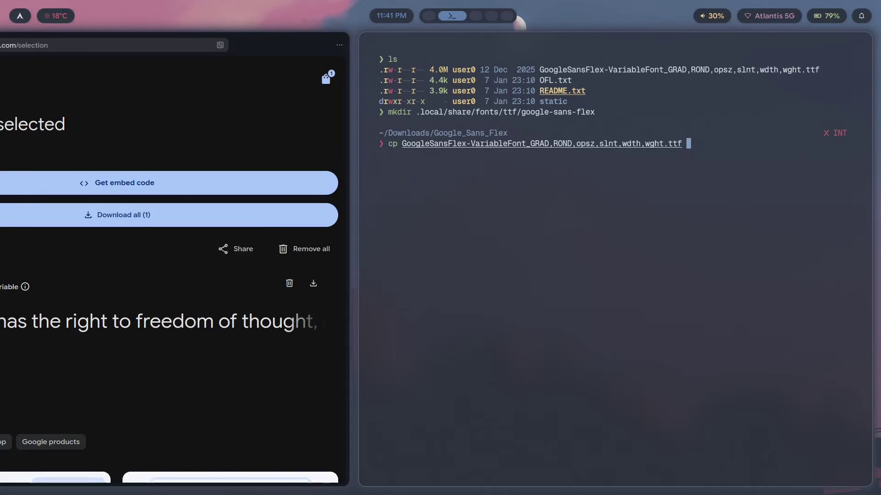
pyautogui.write('~/.local/share/fonts/ttf/')
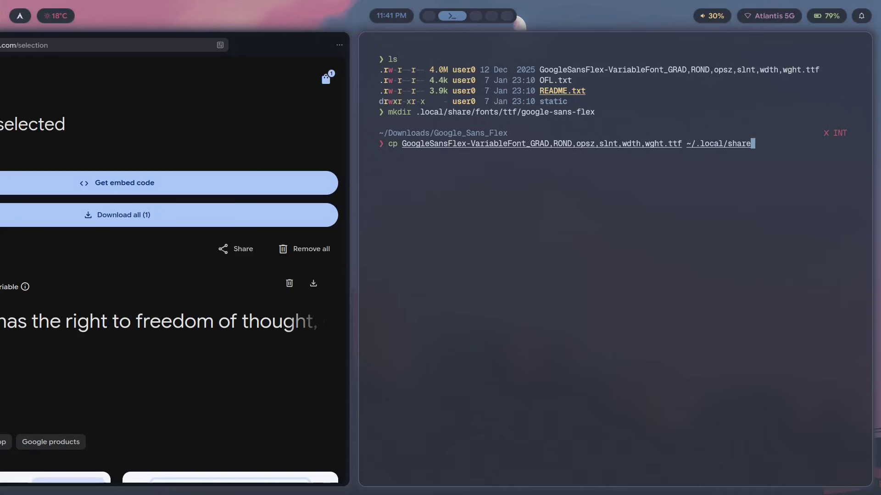
pyautogui.press('Tab')
pyautogui.press('Tab')
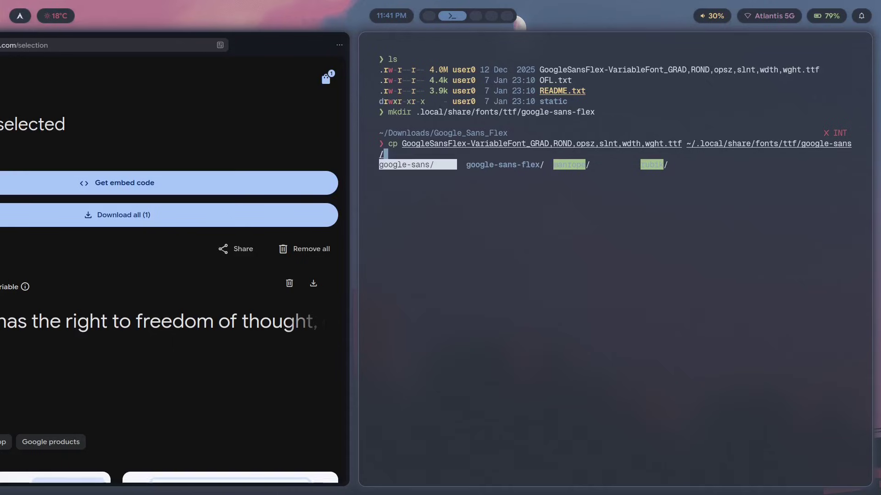
pyautogui.press('Tab')
pyautogui.press('Return')
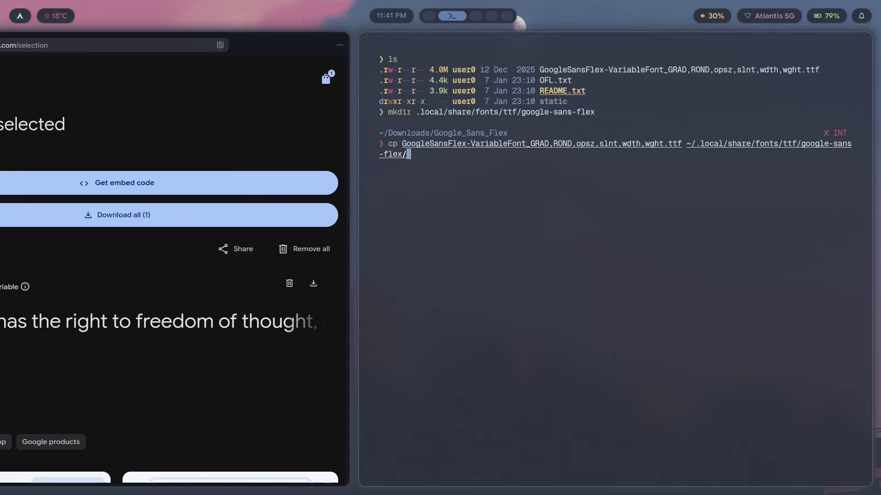
pyautogui.press('Return')
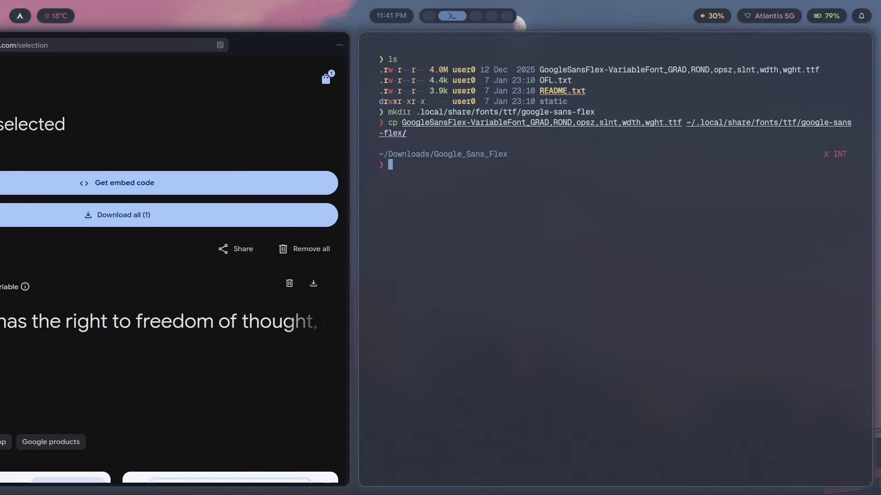
# Launch GTK Settings, enter yay -S nwg-look at the terminal prompt without running it, and return to the settings window.
pyautogui.press('super')
pyautogui.write('nwg')
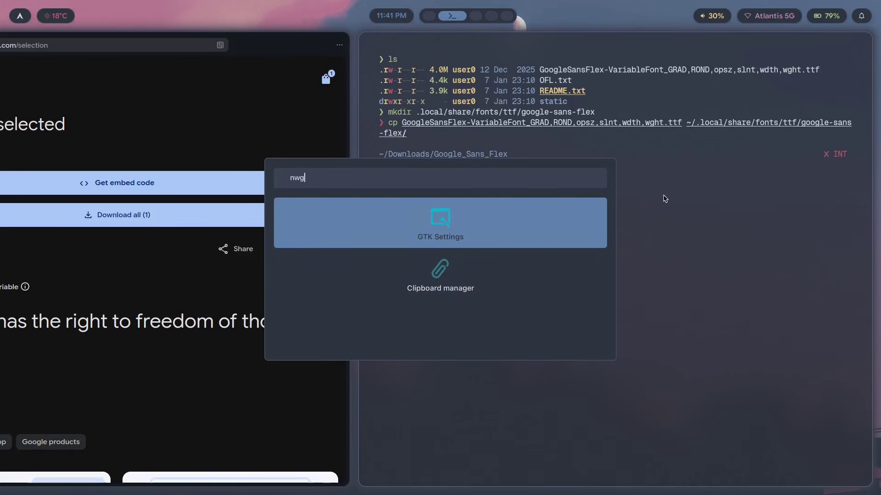
pyautogui.press('Return')
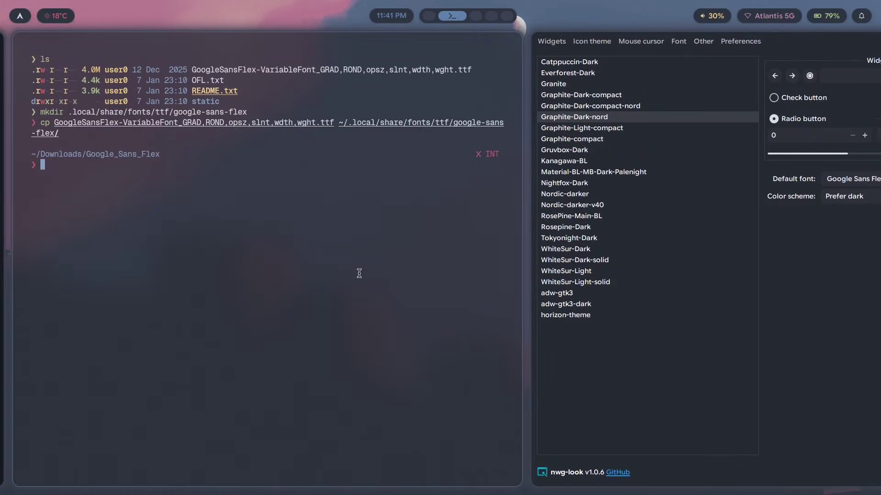
pyautogui.write('yay -S nwg-look')
pyautogui.press('super+Right')
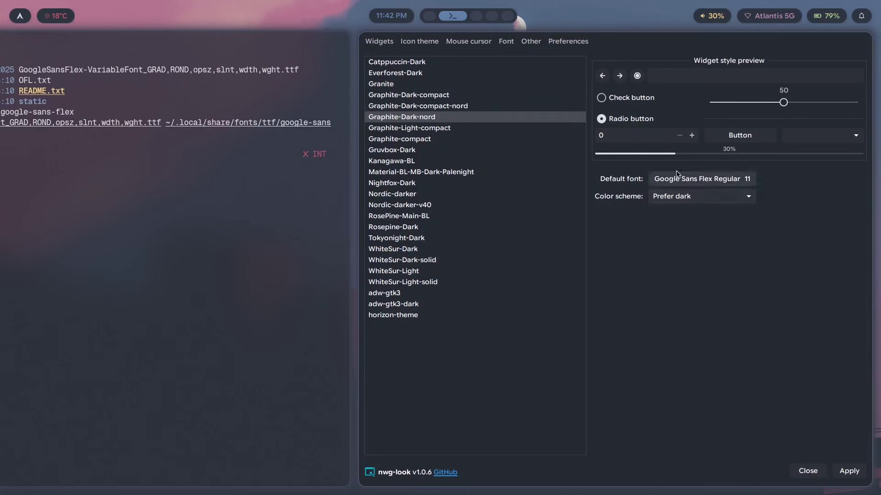
# Choose Google Sans Flex Regular at size 11 as the default font.
pyautogui.click(716, 179)
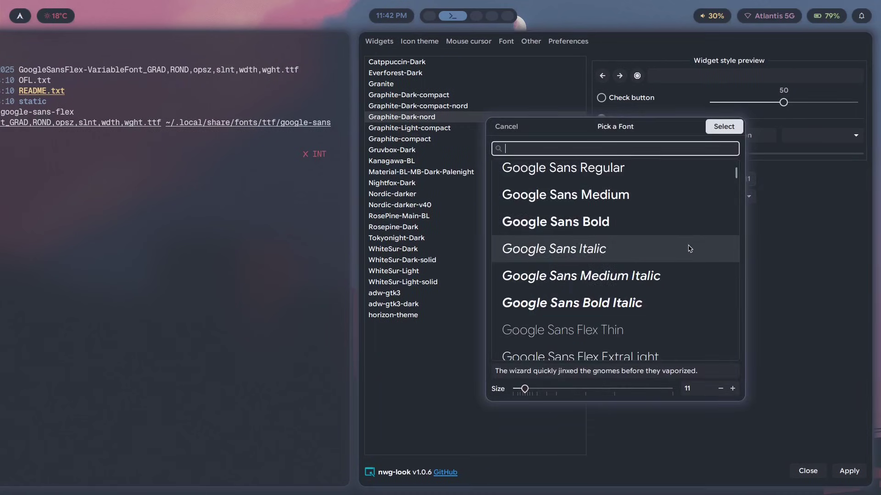
pyautogui.scroll(-10, 683, 252)
pyautogui.scroll(10, 697, 255)
pyautogui.scroll(1, 692, 253)
pyautogui.scroll(-5, 687, 257)
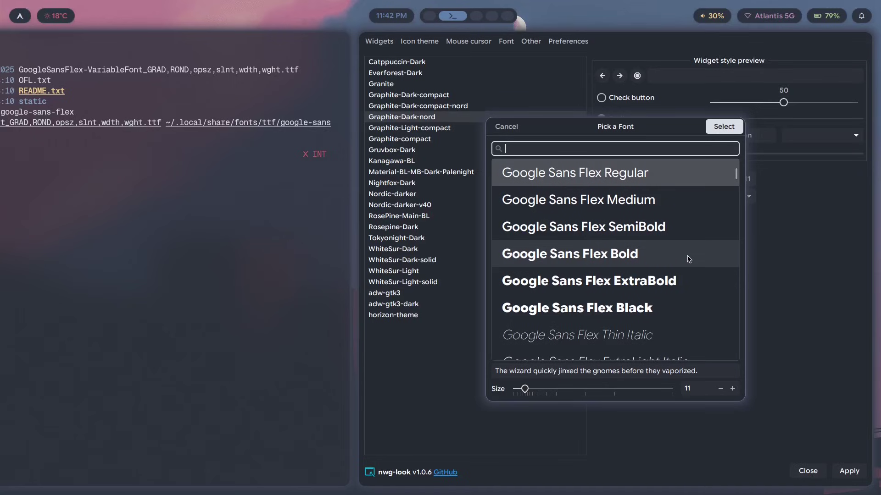
pyautogui.scroll(2, 670, 243)
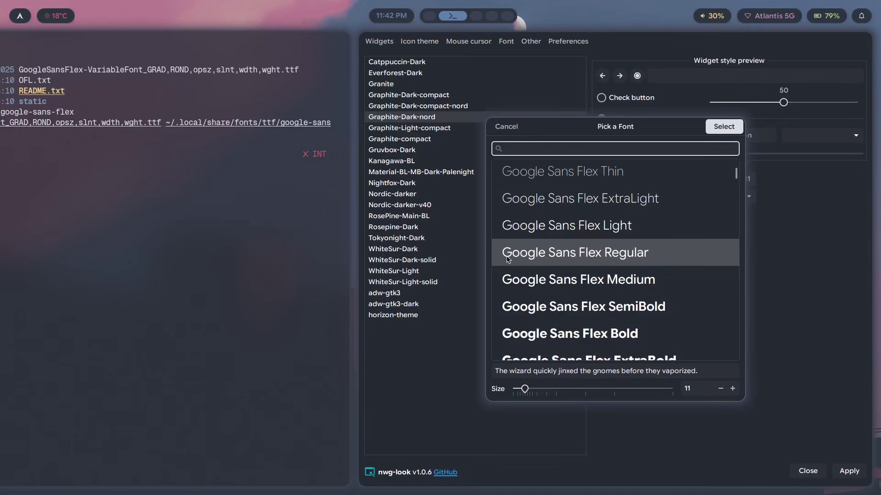
pyautogui.click(698, 253)
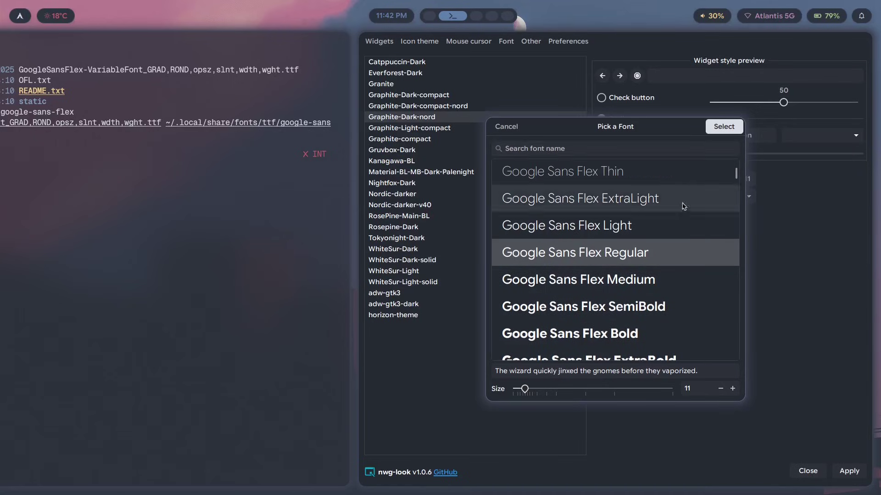
pyautogui.click(702, 389)
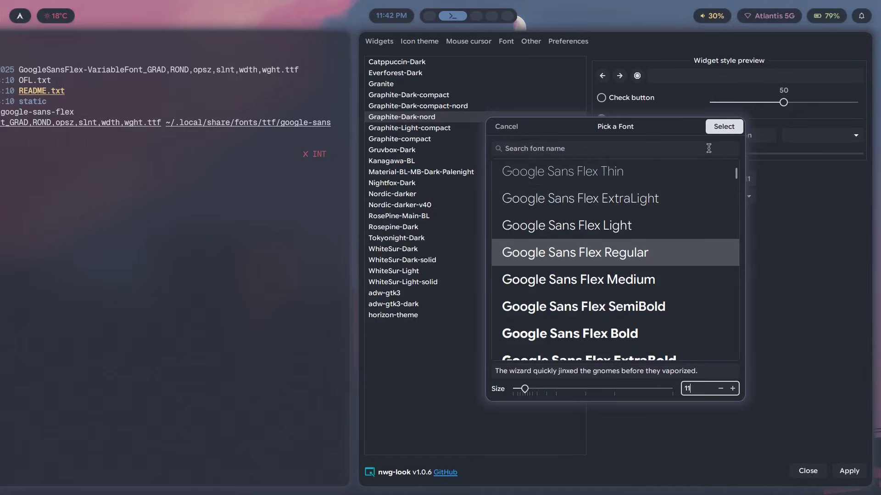
pyautogui.click(724, 127)
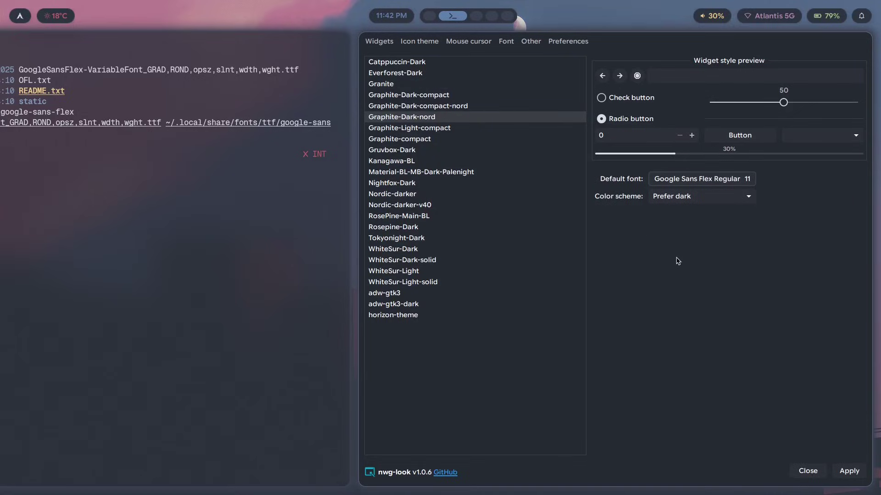
# Review the default font picker again without changing the font, and revisit the nwg-look install command in the terminal.
pyautogui.click(720, 179)
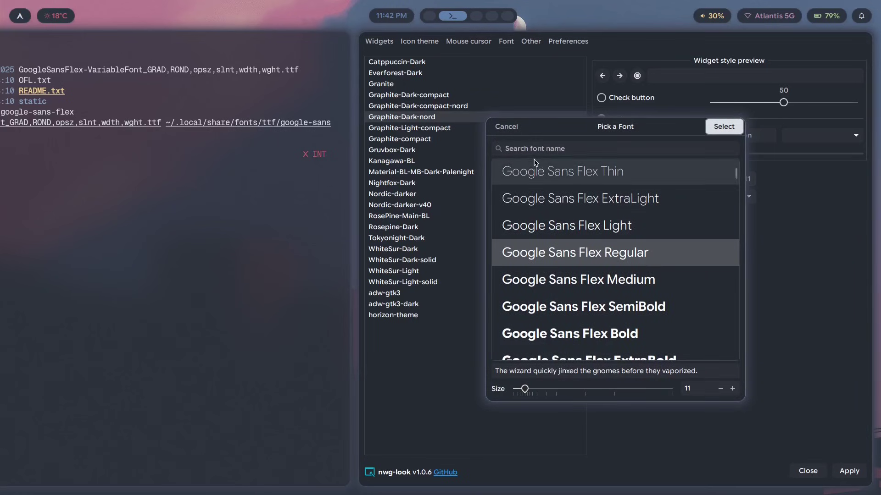
pyautogui.click(85, 48)
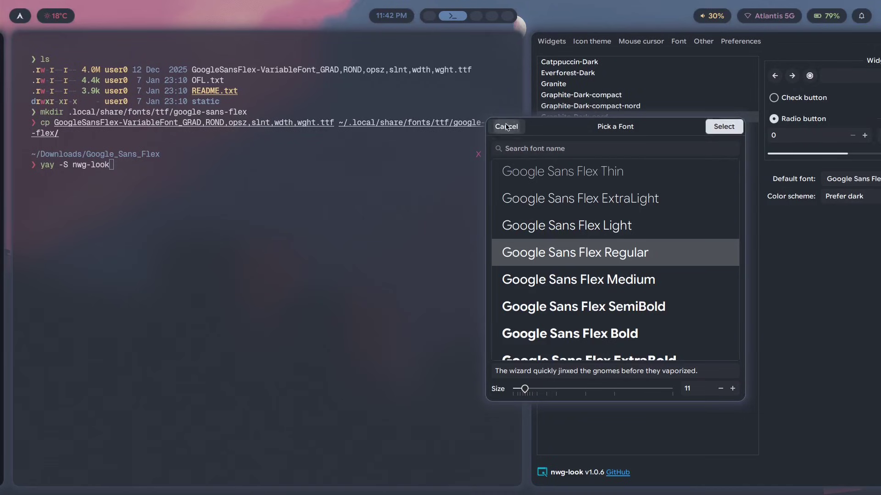
pyautogui.click(507, 126)
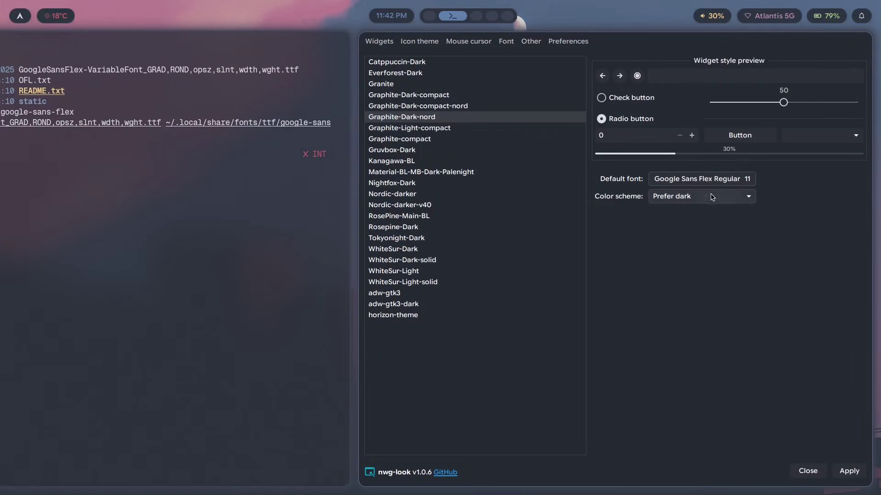
pyautogui.press('super+q')
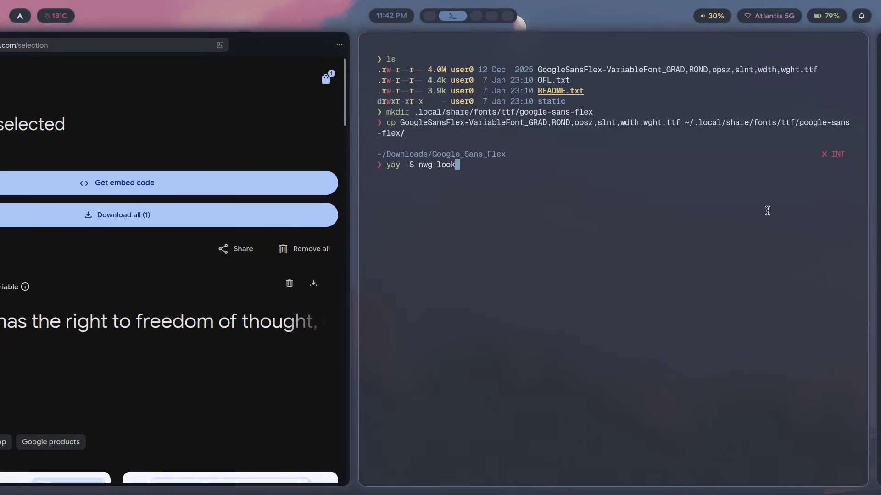
pyautogui.press('super+Right')
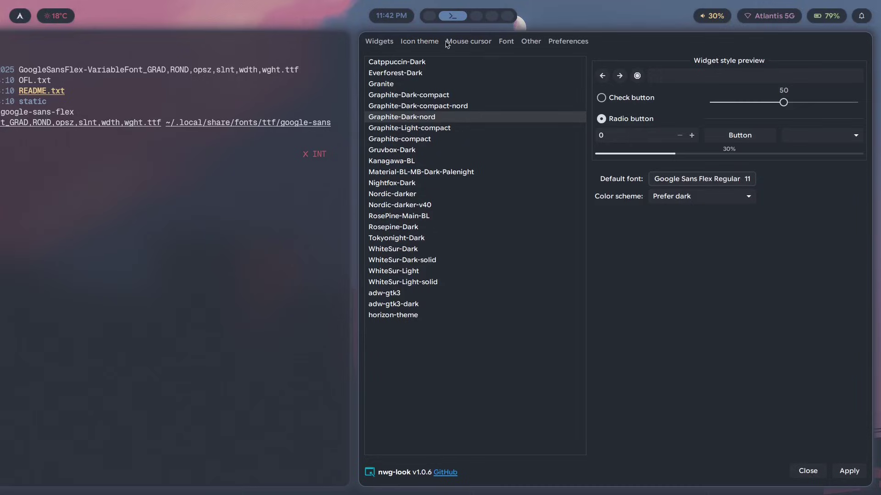
# Open the font settings and set font antialiasing to rgba after reviewing the None and Greyscale options.
pyautogui.click(506, 42)
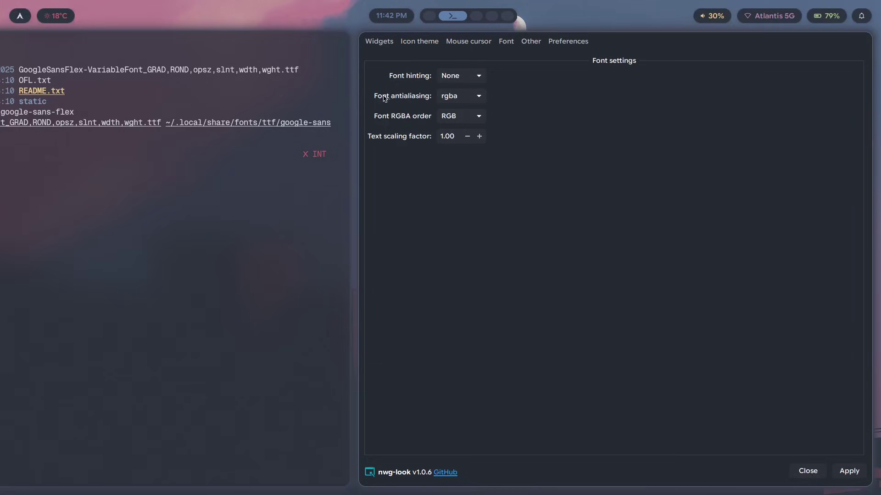
pyautogui.click(477, 96)
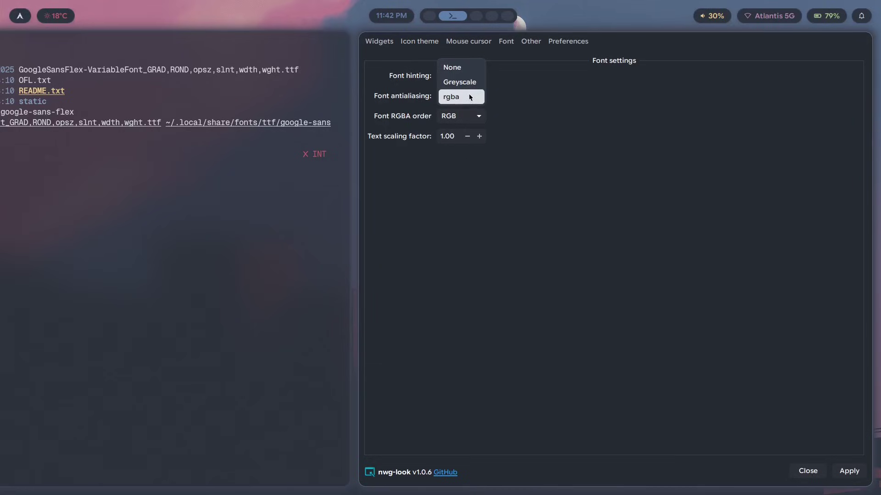
pyautogui.click(469, 97)
pyautogui.click(468, 95)
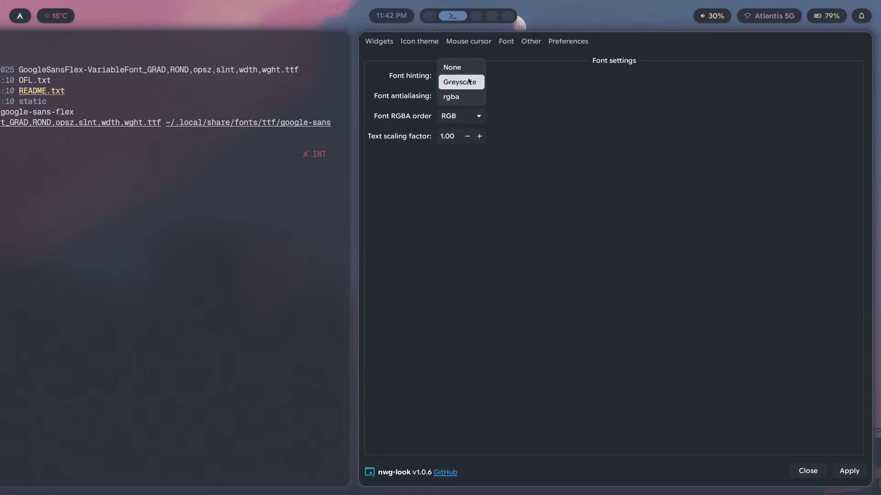
pyautogui.click(469, 96)
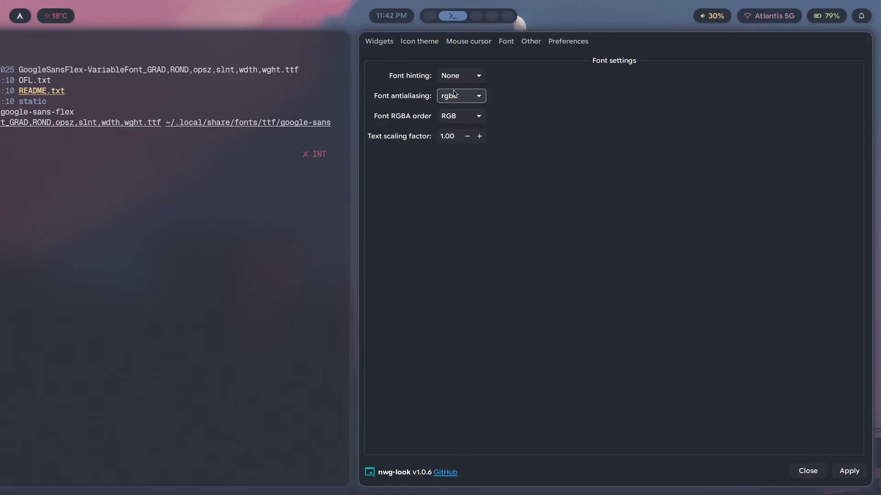
pyautogui.click(469, 101)
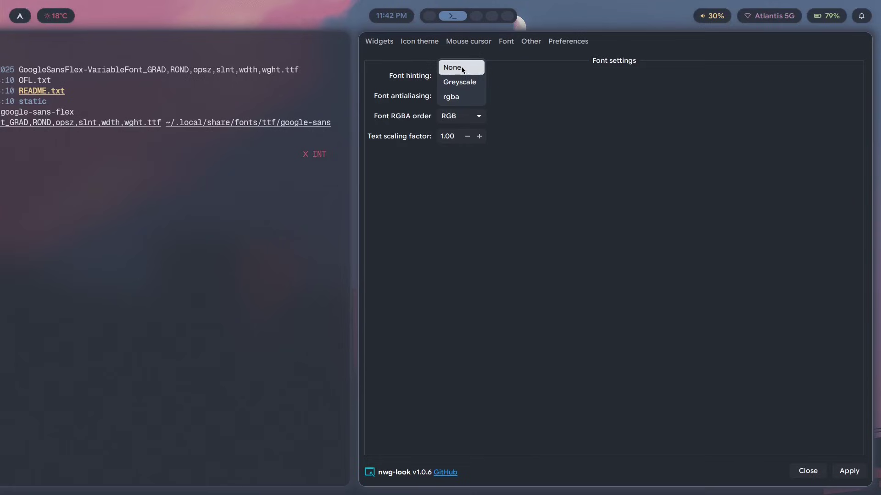
pyautogui.click(471, 98)
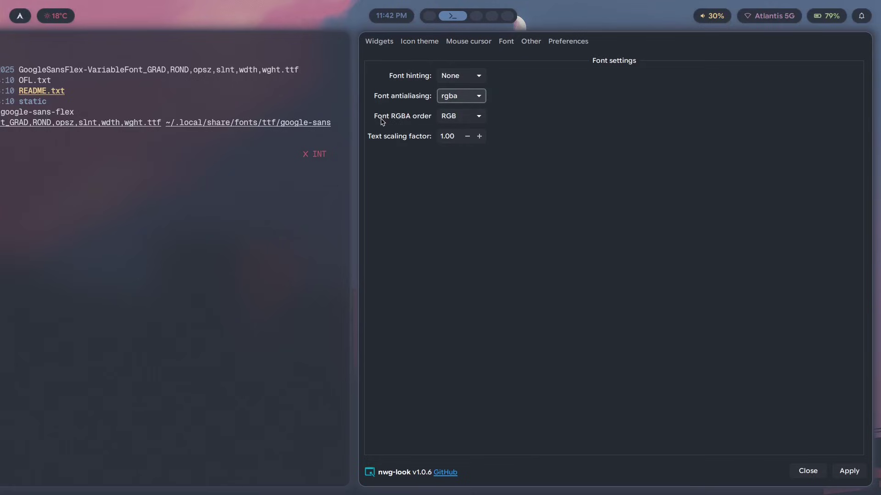
# Set the font RGBA order to RGB and look through the BGR, VRGB and VBGR alternatives.
pyautogui.click(463, 116)
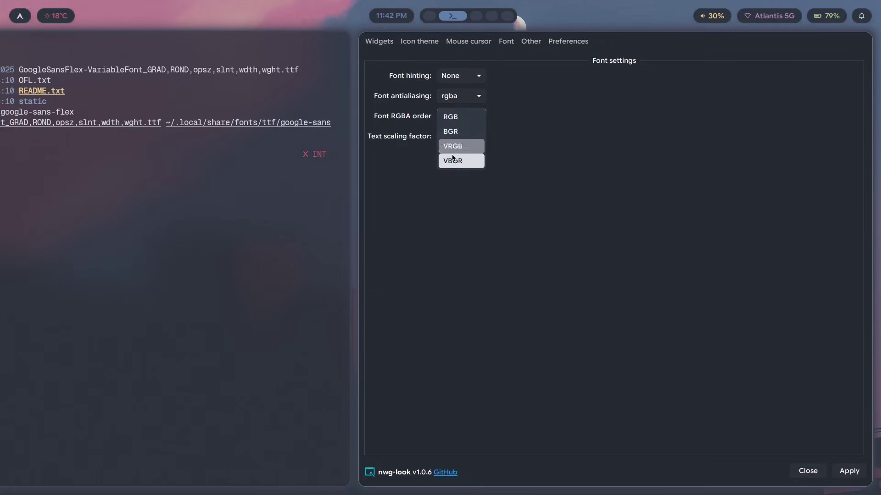
pyautogui.click(462, 117)
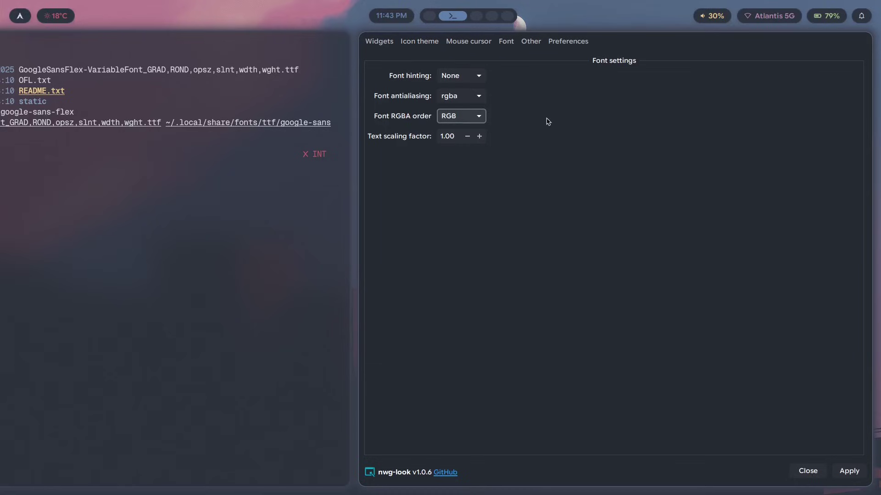
pyautogui.press('space')
pyautogui.press('Down')
pyautogui.press('Down')
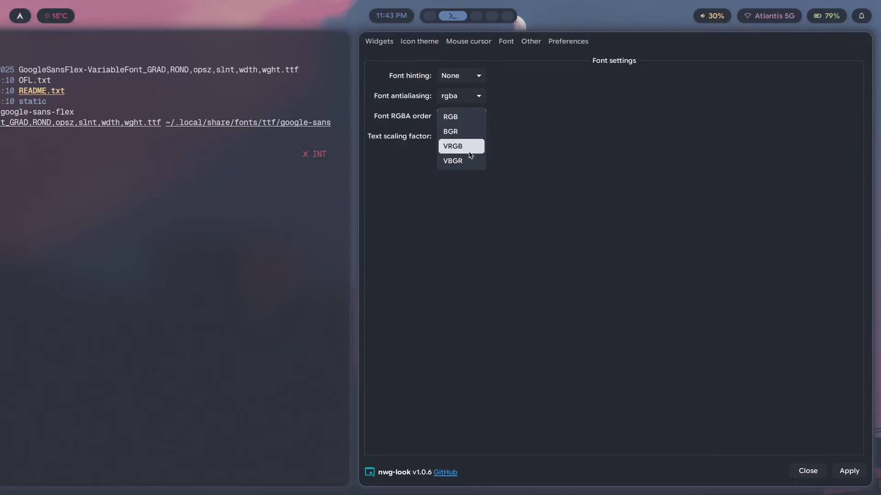
pyautogui.press('Up')
pyautogui.press('Up')
pyautogui.press('Escape')
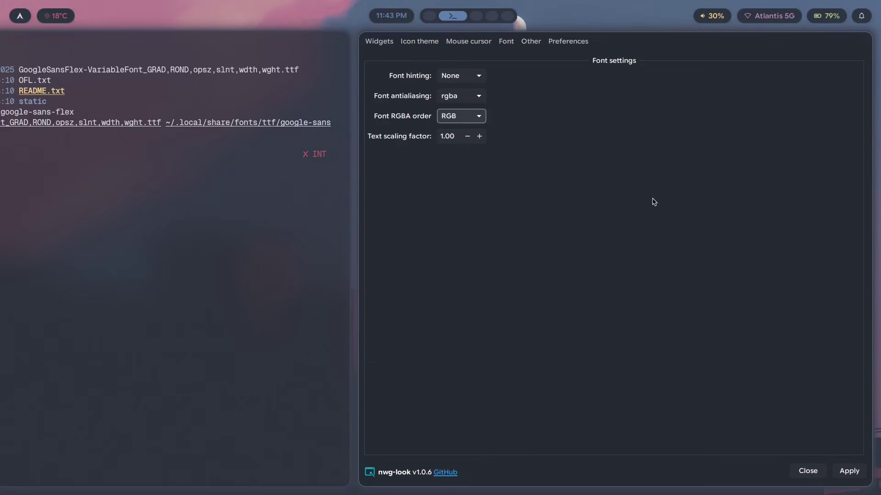
# Set font hinting to Full after looking through the Slight and Medium options, and apply the setting.
pyautogui.click(473, 76)
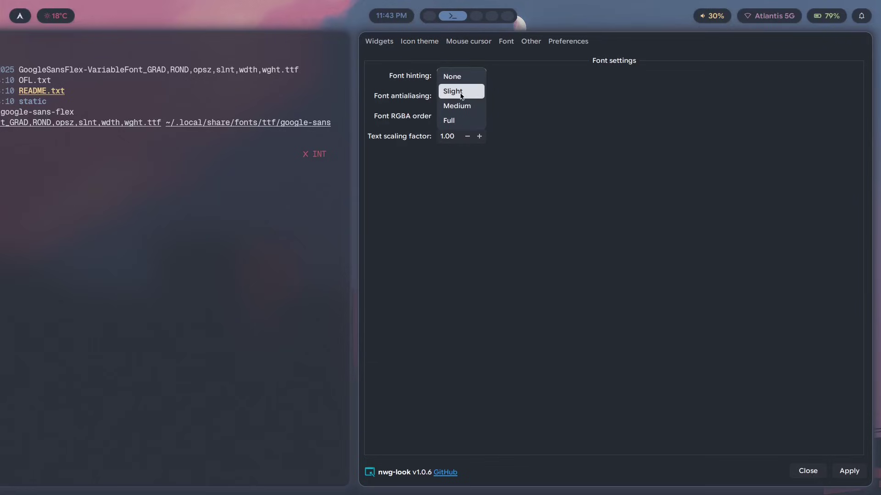
pyautogui.click(579, 87)
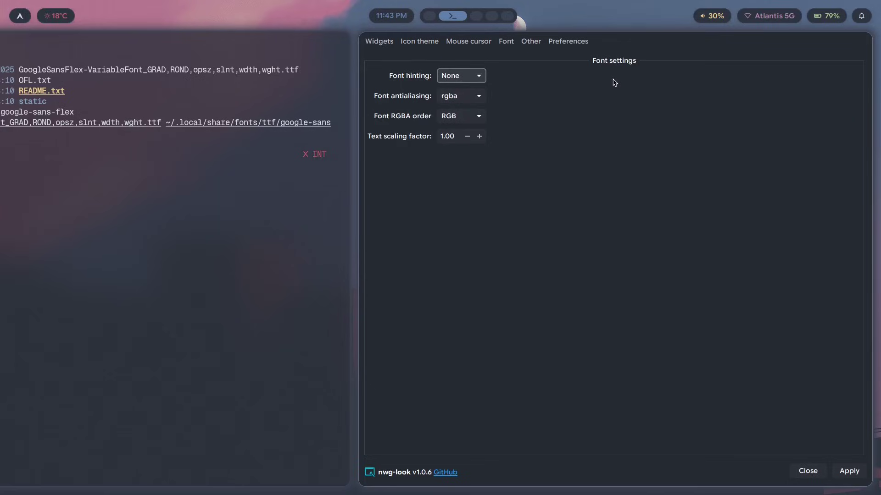
pyautogui.click(463, 78)
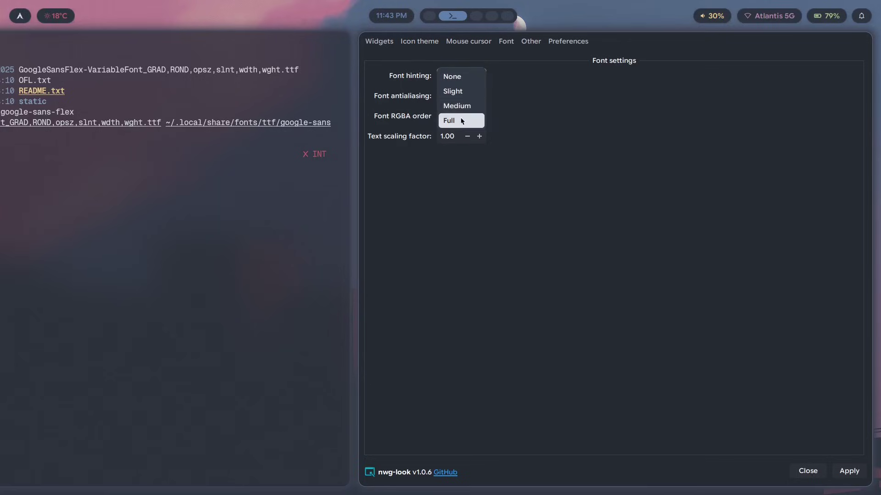
pyautogui.click(462, 121)
pyautogui.click(846, 471)
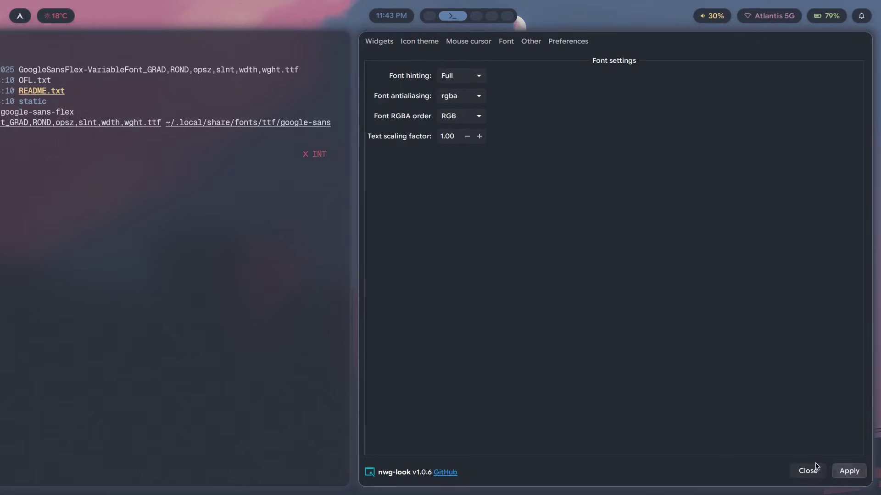
# Close and reopen nwg-look, and check the saved font settings and the default font on the widgets page.
pyautogui.click(816, 468)
pyautogui.press('super')
pyautogui.write('nwg')
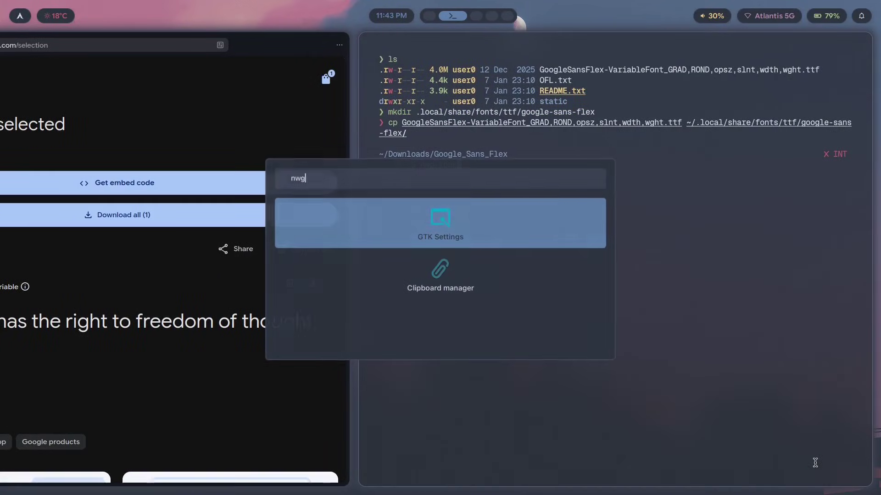
pyautogui.press('Return')
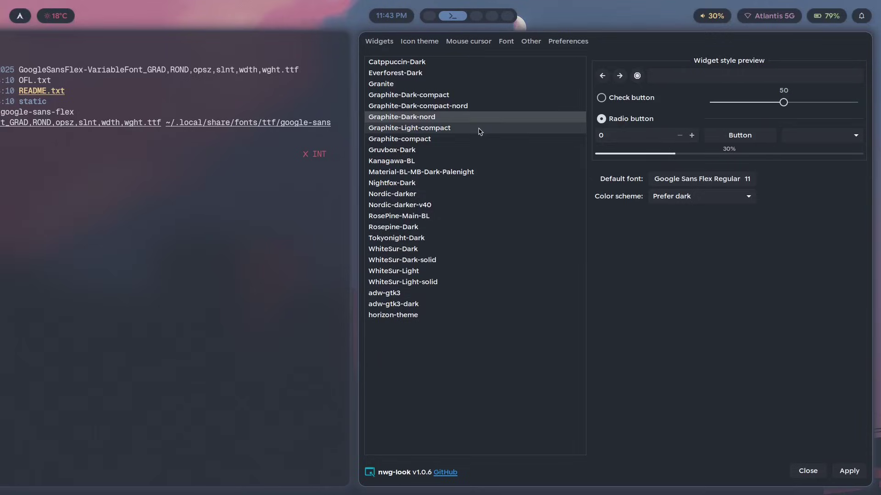
pyautogui.click(501, 46)
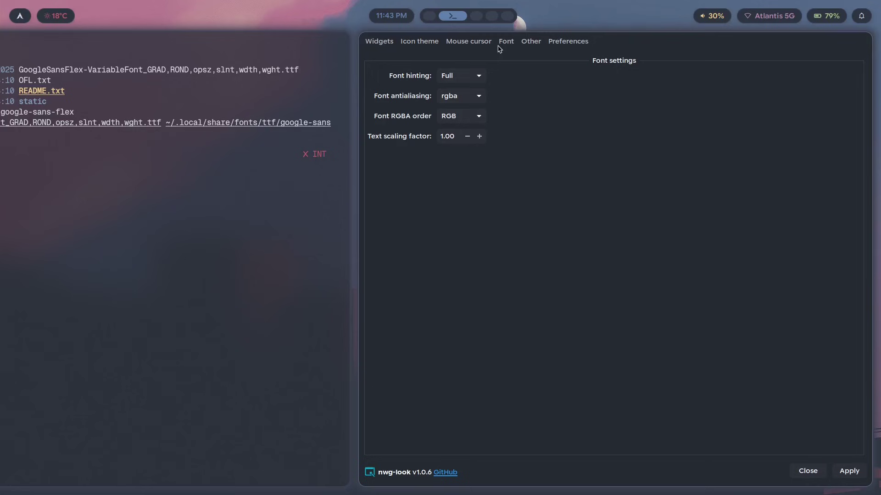
pyautogui.click(394, 44)
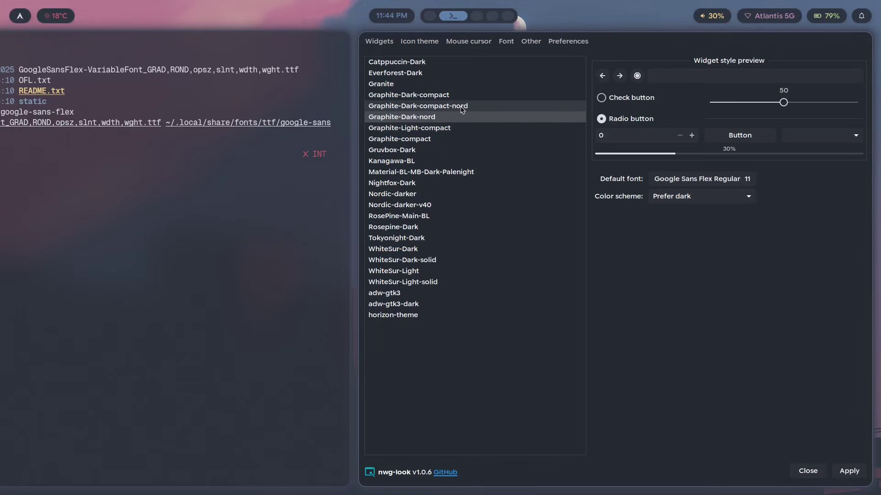
# Set font hinting back to None in the font settings and apply it.
pyautogui.click(505, 42)
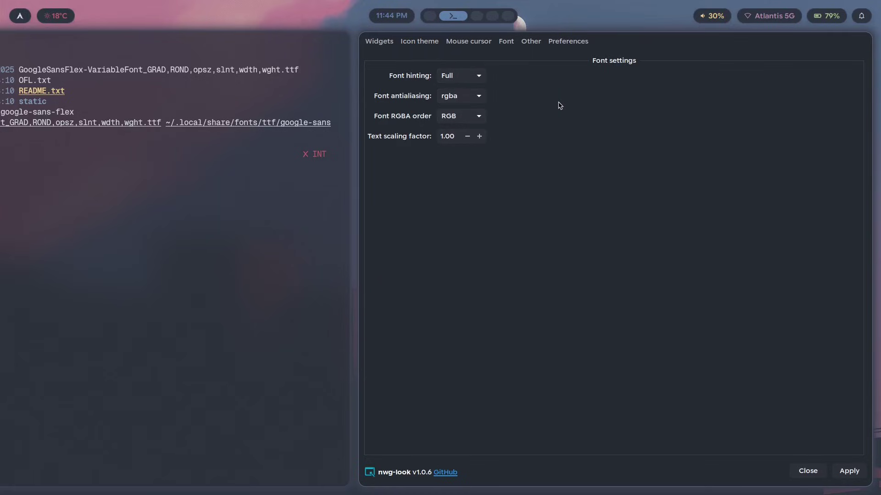
pyautogui.click(475, 80)
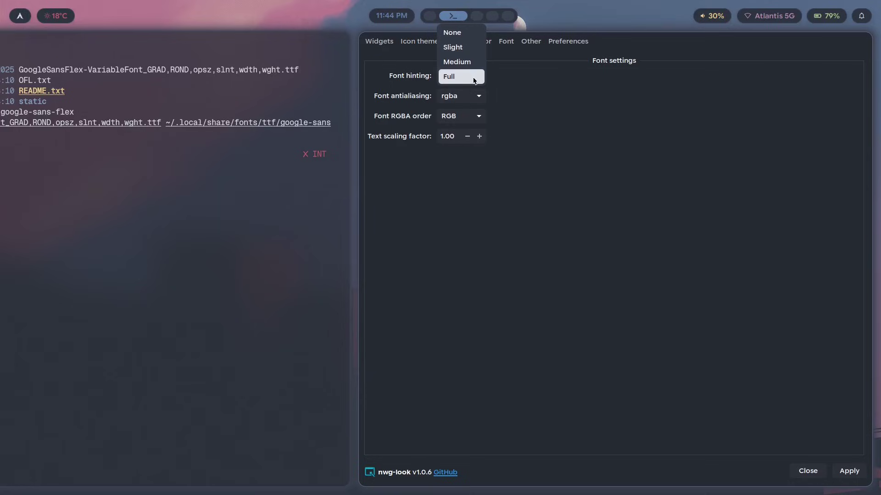
pyautogui.click(461, 33)
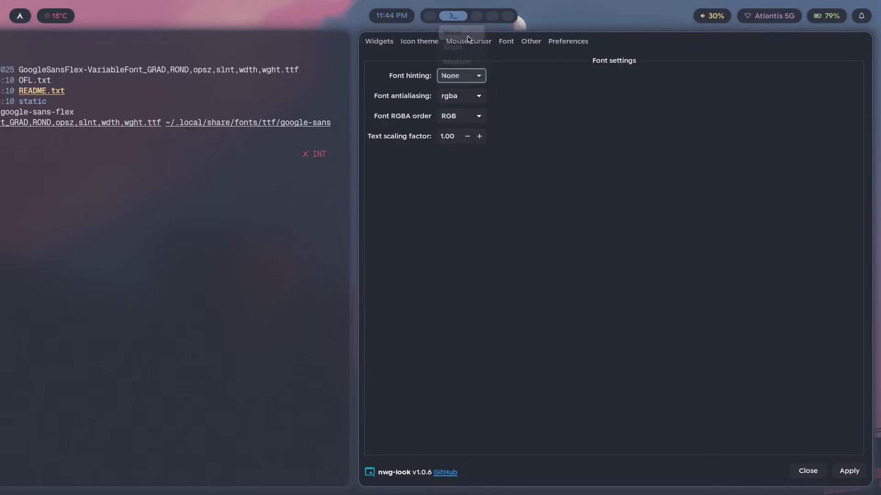
pyautogui.click(849, 471)
# Close and relaunch nwg-look, and review how its font and widget pages render.
pyautogui.press('super+q')
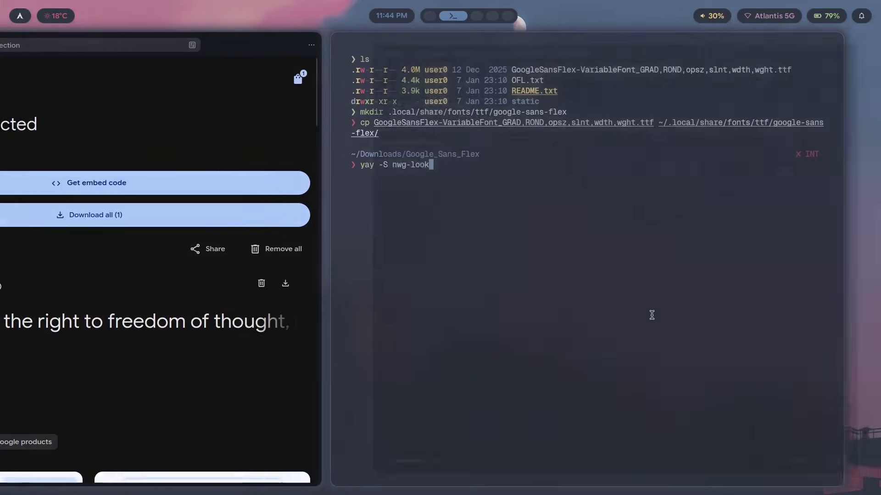
pyautogui.press('super+d')
pyautogui.write('nwg')
pyautogui.press('Return')
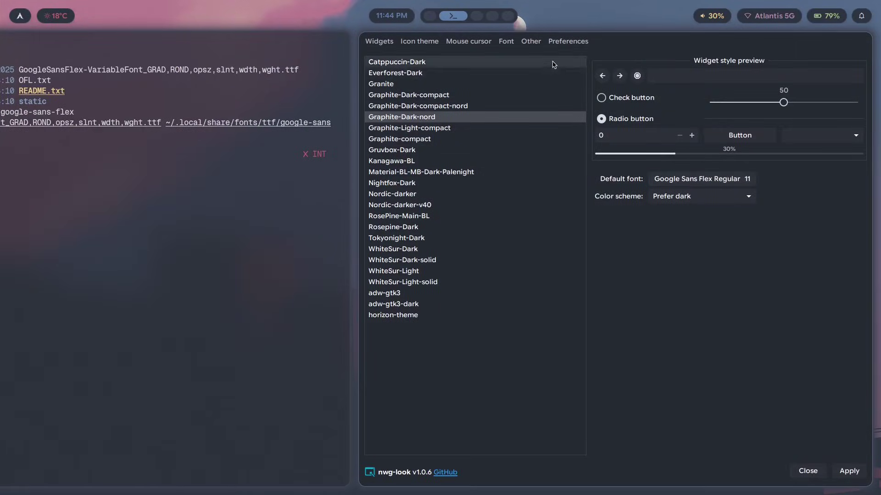
pyautogui.click(504, 42)
pyautogui.click(376, 45)
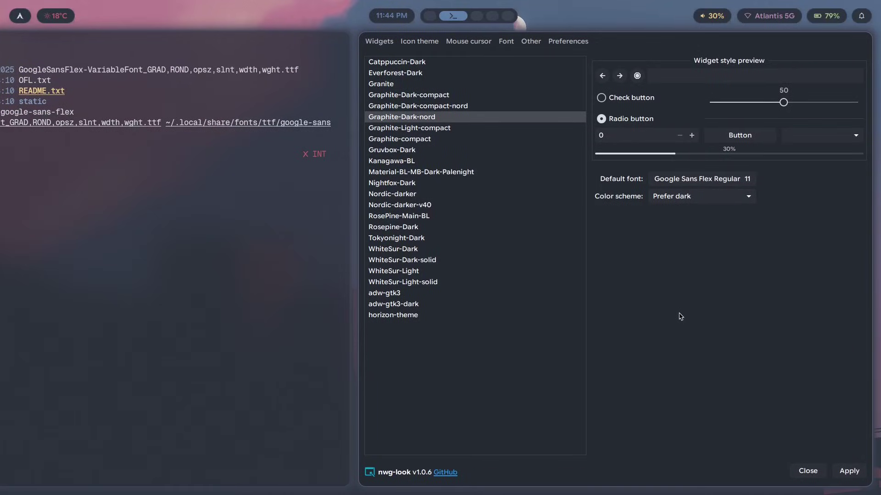
# Go back to the terminal, discard the pending nwg-look install command and return to the home directory with a cleared screen.
pyautogui.press('super+Left')
pyautogui.press('BackSpace')
pyautogui.press('BackSpace')
pyautogui.press('BackSpace')
pyautogui.press('BackSpace')
pyautogui.press('BackSpace')
pyautogui.press('BackSpace')
pyautogui.press('BackSpace')
pyautogui.press('BackSpace')
pyautogui.press('BackSpace')
pyautogui.press('BackSpace')
pyautogui.press('BackSpace')
pyautogui.press('BackSpace')
pyautogui.press('BackSpace')
pyautogui.press('BackSpace')
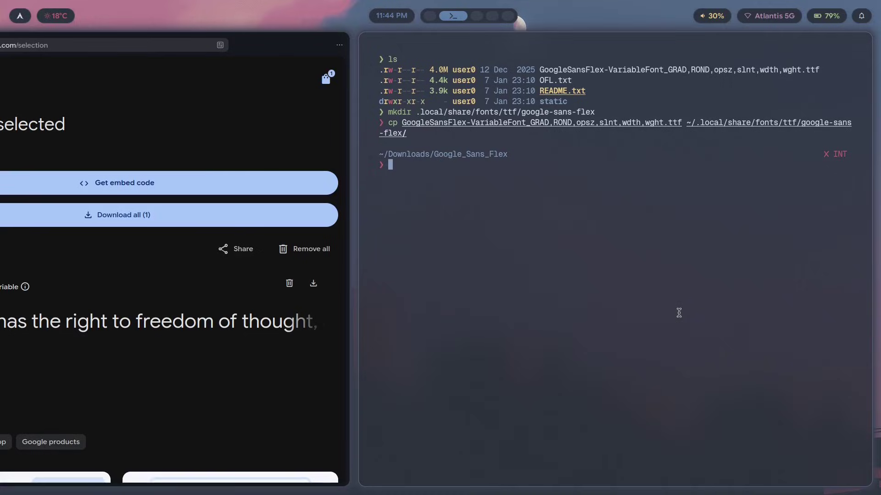
pyautogui.hotkey('ctrl', 'l')
pyautogui.write('cd')
pyautogui.press('Return')
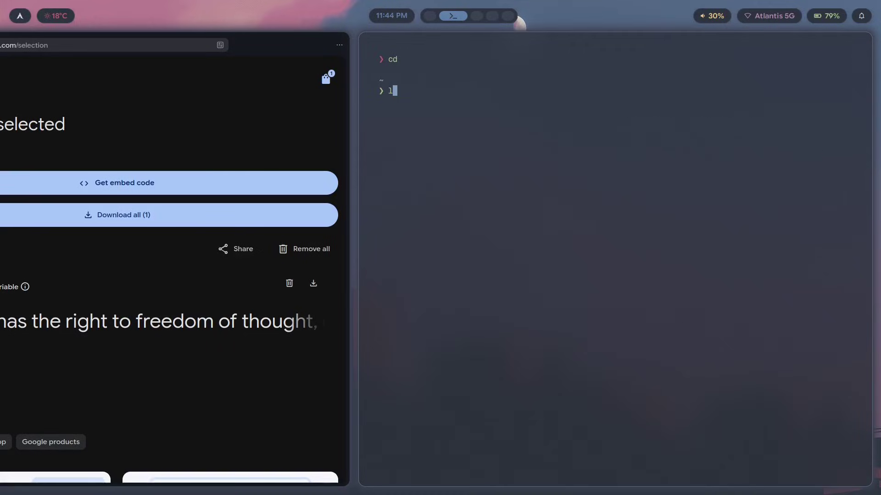
pyautogui.hotkey('ctrl', 'l')
# Open .config/waybar/style.css in nvim, closing the Google Fonts browser window to give the terminal full width.
pyautogui.write('nvim .config/waybar/style.css')
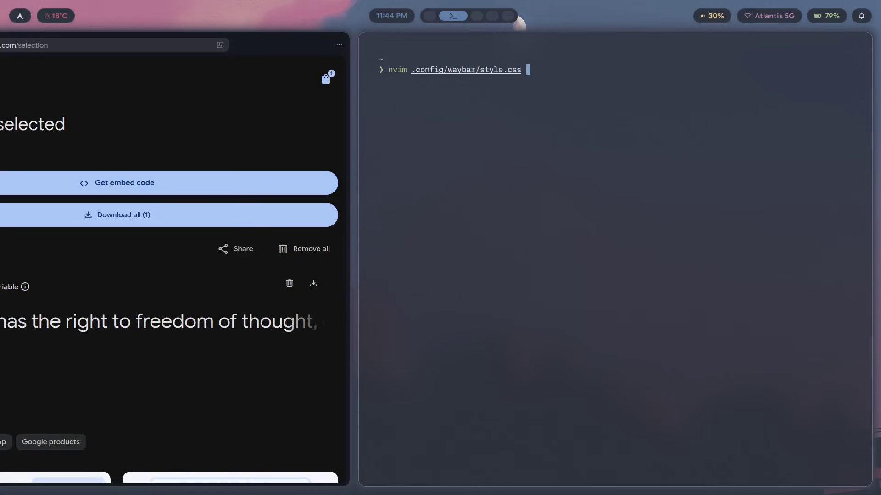
pyautogui.press('super+h')
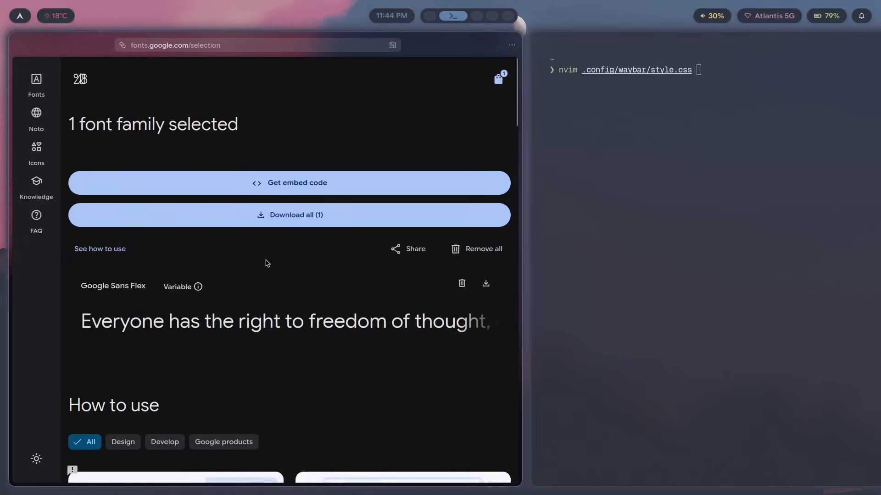
pyautogui.press('super+q')
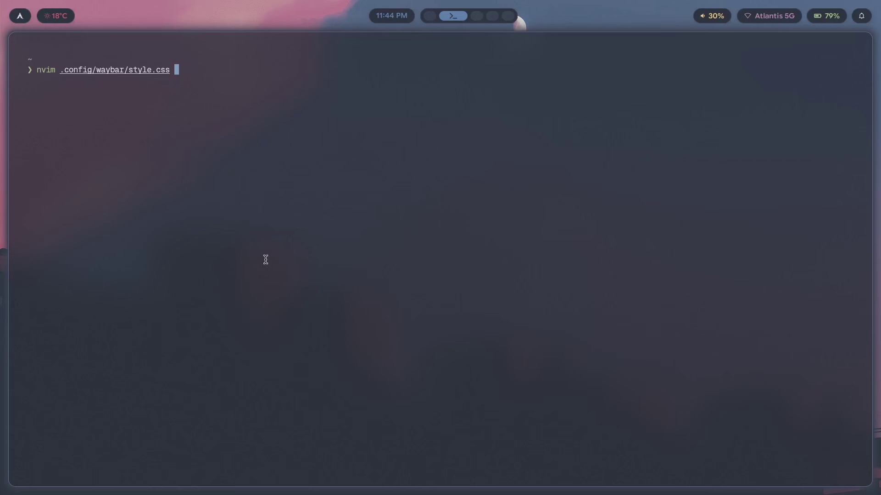
pyautogui.press('Return')
# Examine the universal rule in Waybar's style.css, highlighting its border, border-radius, min-height, padding and margin lines.
pyautogui.click(151, 175)
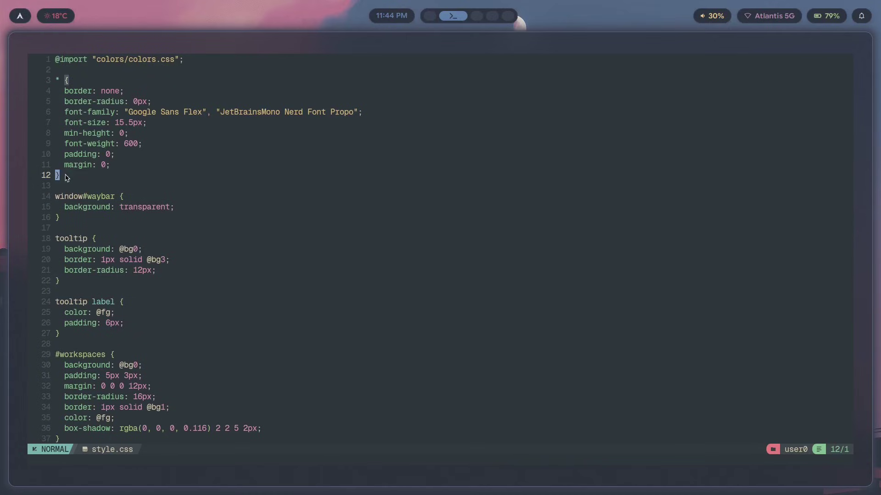
pyautogui.moveTo(69, 176); pyautogui.dragTo(62, 86)
pyautogui.click(120, 173)
pyautogui.moveTo(176, 102); pyautogui.dragTo(56, 90)
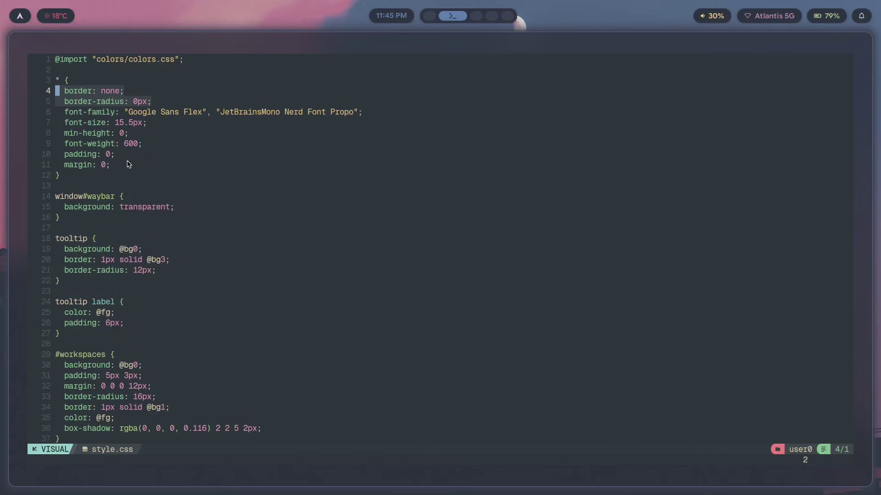
pyautogui.moveTo(129, 164); pyautogui.dragTo(58, 136)
pyautogui.click(193, 166)
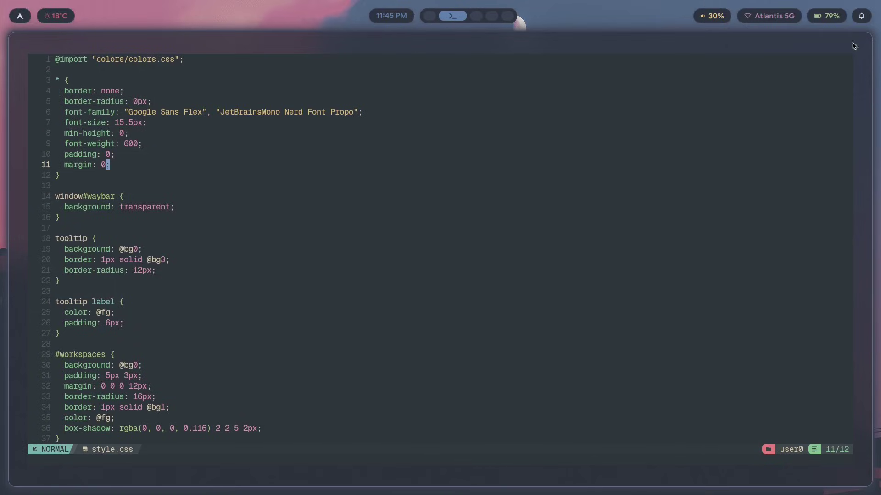
# Examine the font-family, font-size and font-weight lines of the universal rule, then leave style.css for an empty terminal prompt.
pyautogui.click(134, 144)
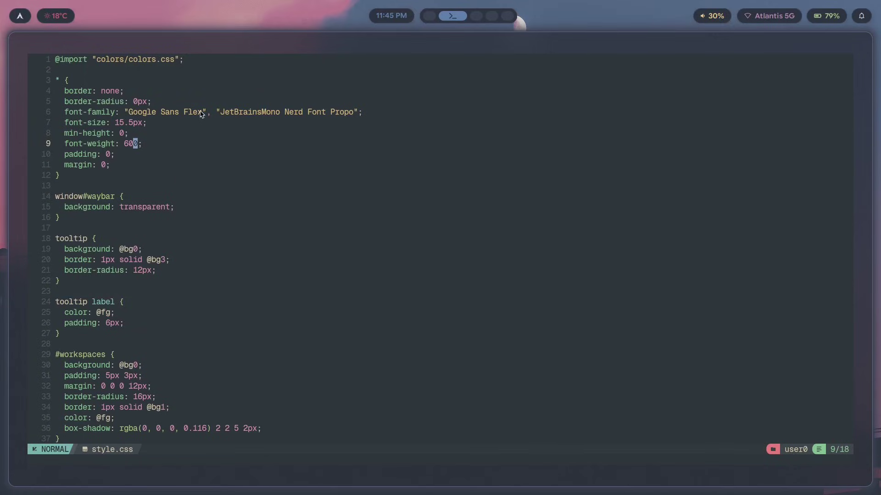
pyautogui.moveTo(213, 117); pyautogui.dragTo(359, 113)
pyautogui.click(256, 127)
pyautogui.moveTo(208, 117); pyautogui.dragTo(62, 123)
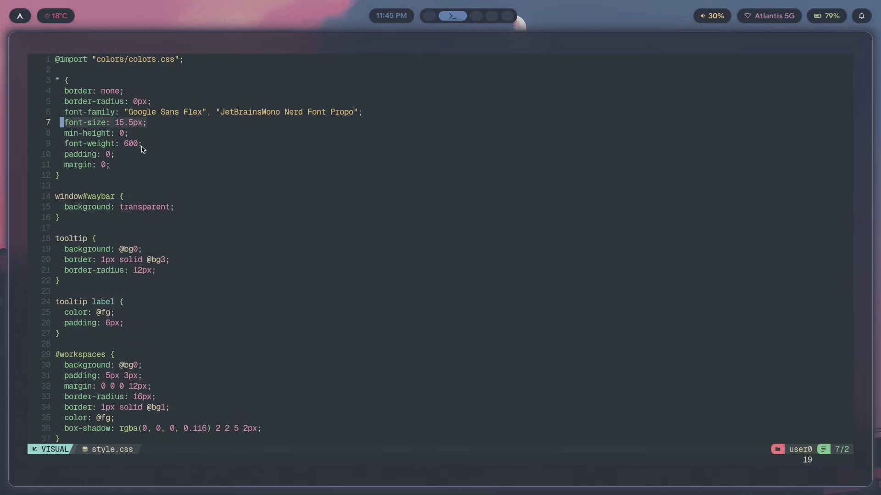
pyautogui.moveTo(141, 146); pyautogui.dragTo(68, 144)
pyautogui.click(155, 179)
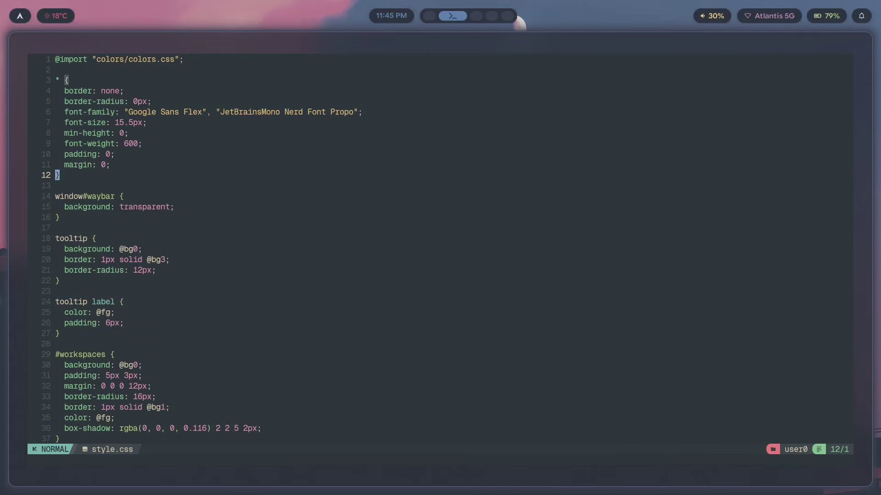
pyautogui.press('super+q')
pyautogui.press('super+Return')
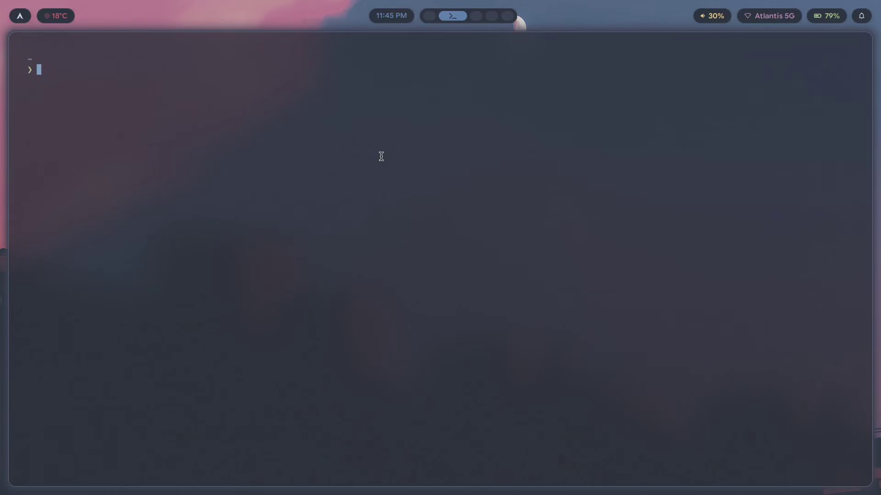
# Open the application launcher to inspect its font, moving between a few entries, and dismiss it.
pyautogui.press('super+d')
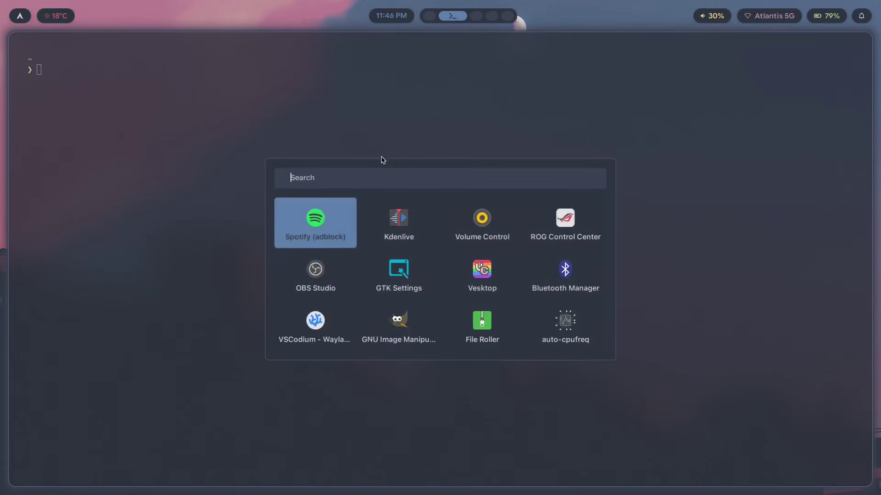
pyautogui.press('Right')
pyautogui.press('Right')
pyautogui.press('Left')
pyautogui.press('Left')
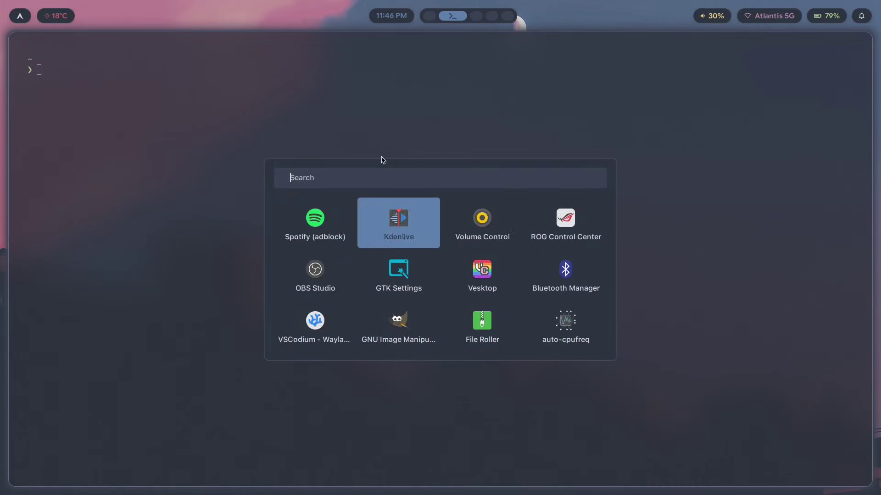
pyautogui.press('Escape')
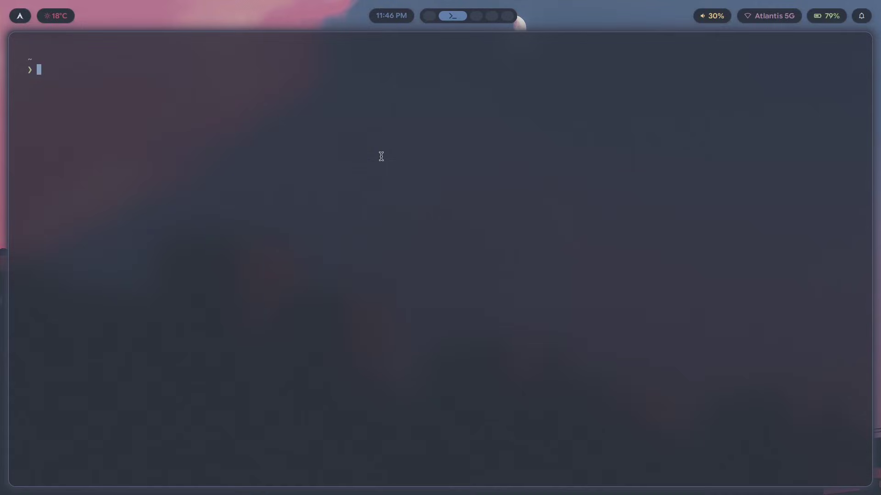
# Begin an nvim command for .config/rofi/launchers/ and browse through the type-1 to type-7 folders.
pyautogui.write('nvim .config/rofi/')
pyautogui.press('Tab')
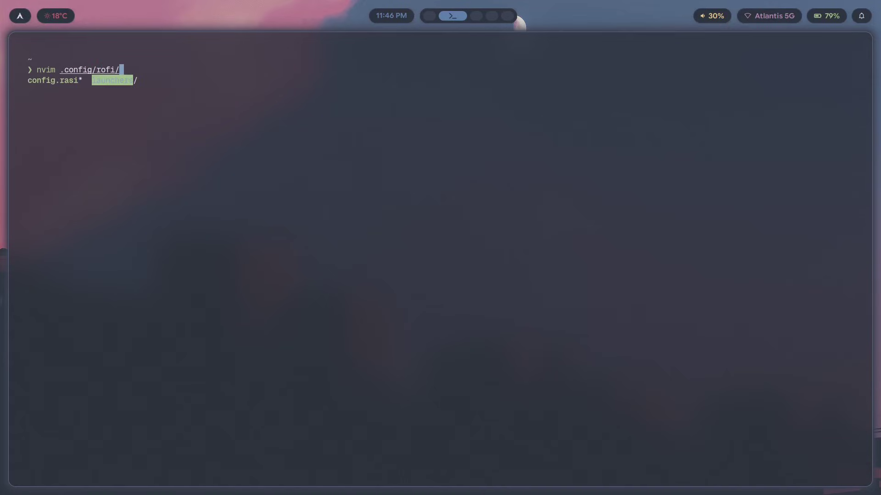
pyautogui.press('Tab')
pyautogui.press('Tab')
pyautogui.press('Tab')
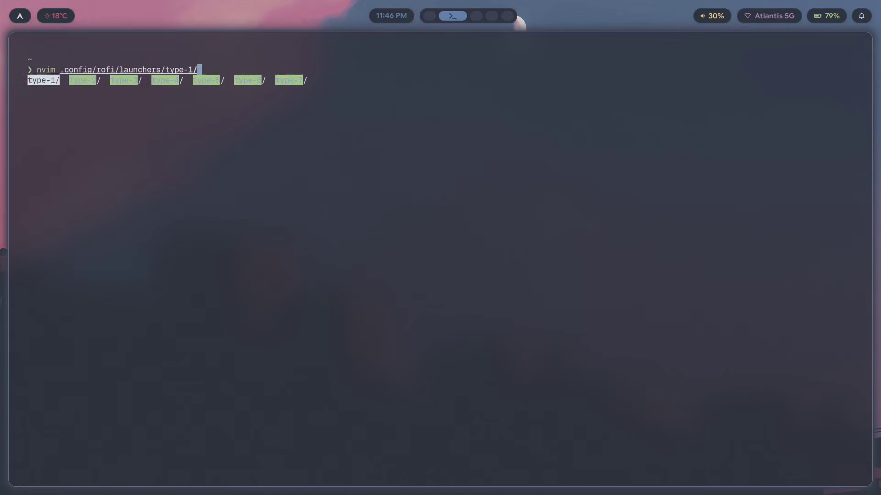
pyautogui.press('Tab')
pyautogui.press('Tab')
pyautogui.press('Tab')
pyautogui.press('Tab')
pyautogui.press('Tab')
pyautogui.press('Tab')
pyautogui.press('Tab')
pyautogui.press('Tab')
pyautogui.press('Tab')
pyautogui.press('Tab')
pyautogui.press('Tab')
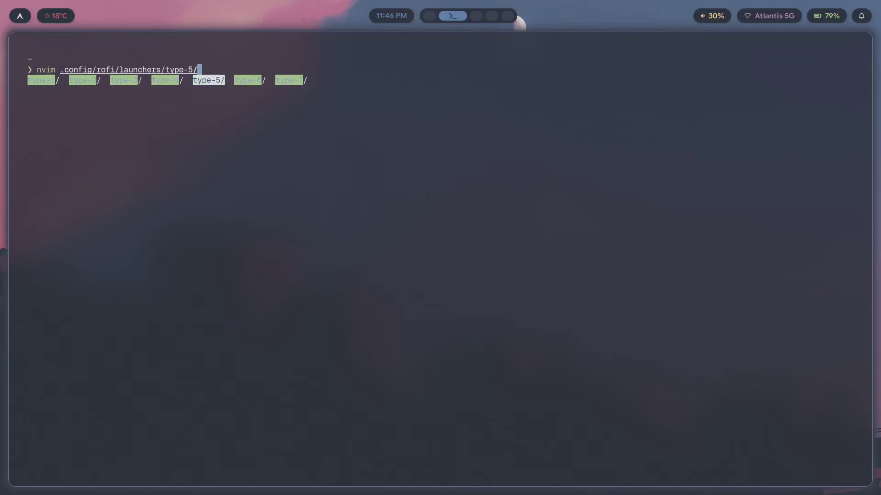
pyautogui.press('Tab')
pyautogui.press('Tab')
pyautogui.press('Tab')
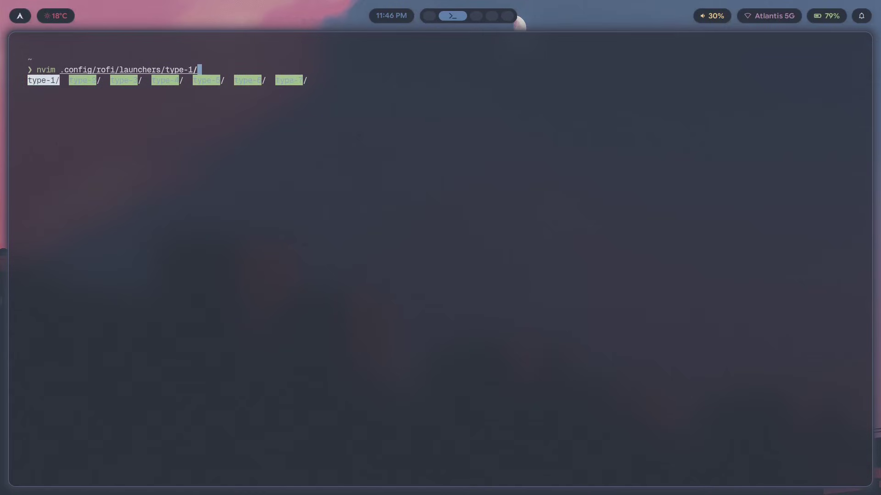
# Change the path of the pending nvim command to .local/share/rofi/themes/grid.rasi.
pyautogui.hotkey('ctrl', 'w')
pyautogui.hotkey('ctrl', 'w')
pyautogui.hotkey('ctrl', 'w')
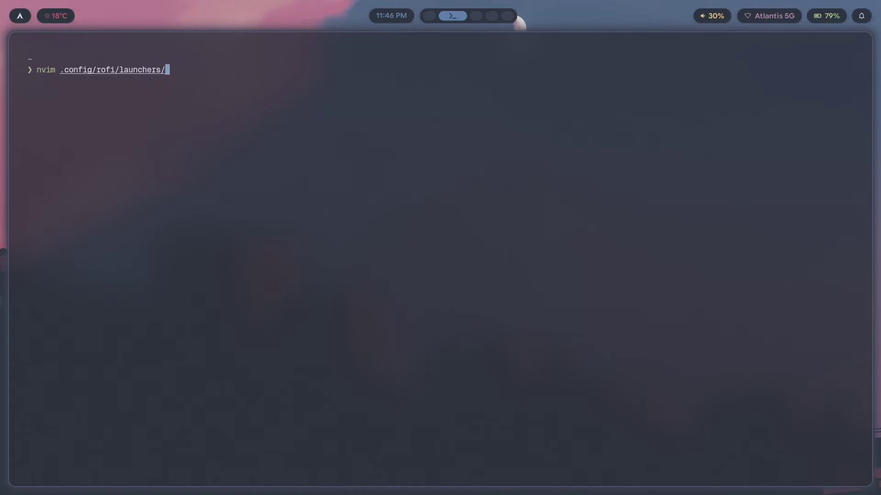
pyautogui.hotkey('ctrl', 'w')
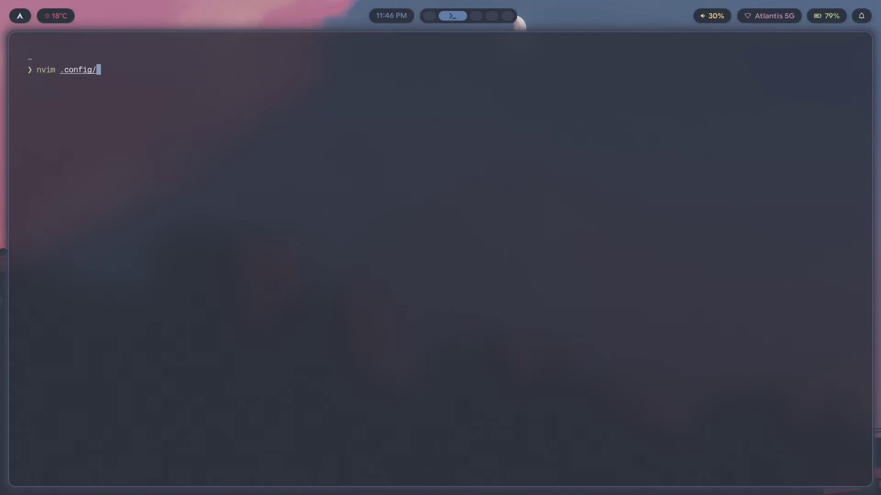
pyautogui.hotkey('ctrl', 'w')
pyautogui.write('local/share/rofi/')
pyautogui.press('Tab')
pyautogui.press('Tab')
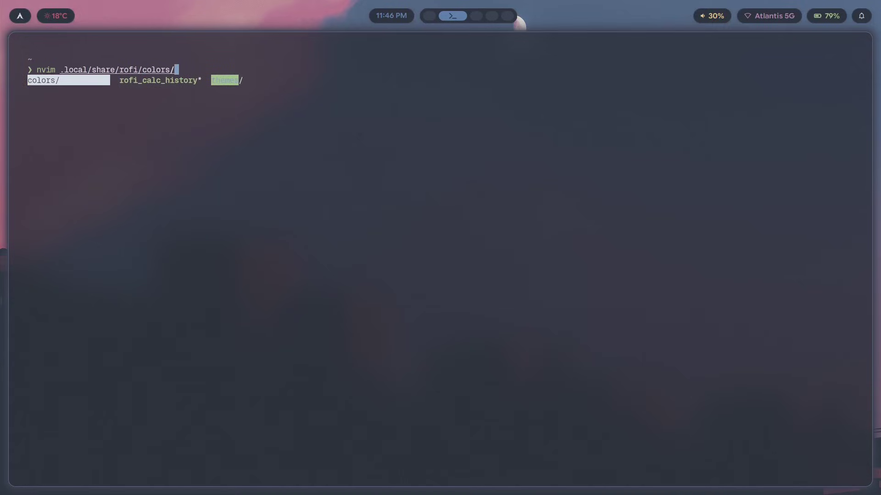
pyautogui.press('Tab')
pyautogui.press('Tab')
pyautogui.press('Return')
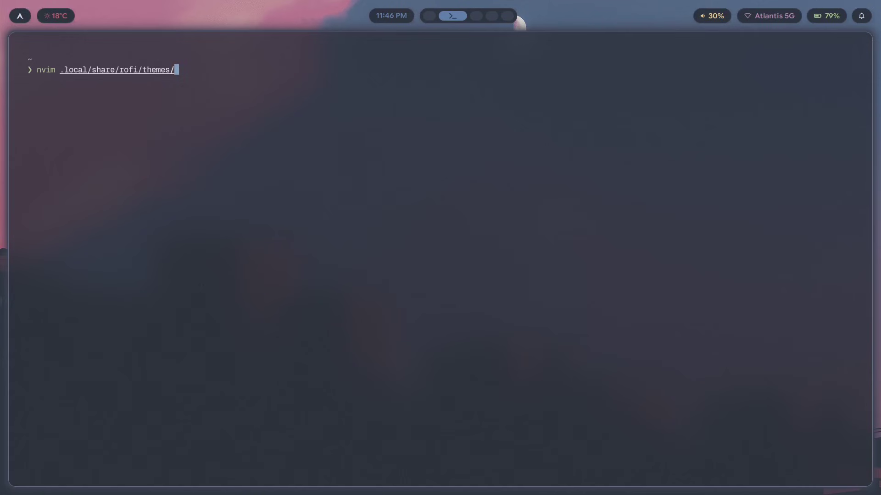
pyautogui.press('Tab')
pyautogui.press('Tab')
# Briefly view the application launcher, dismiss it, and switch the desktop to the gruvbox theme with the Rofi theme selector.
pyautogui.press('super+d')
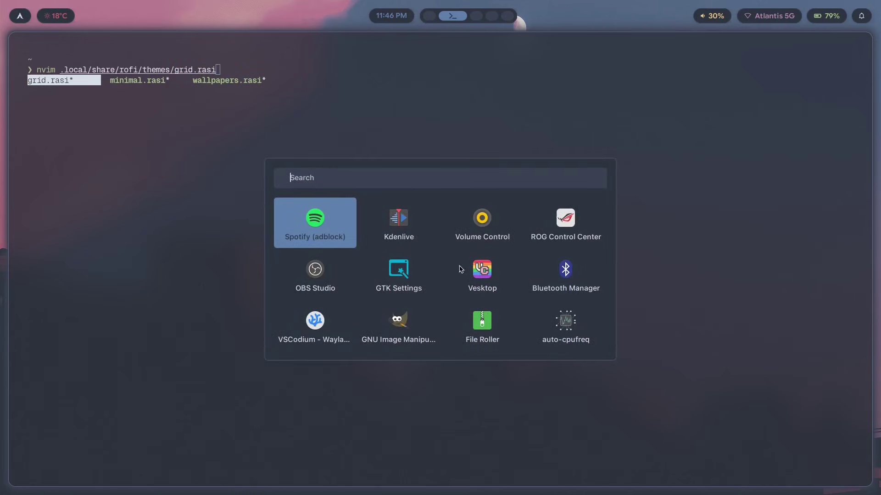
pyautogui.press('Escape')
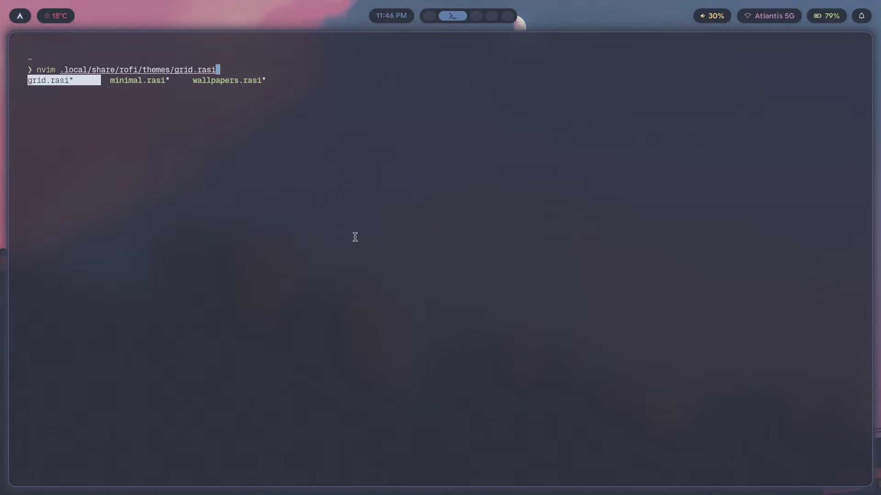
pyautogui.press('super+t')
pyautogui.scroll(-8, 473, 244)
pyautogui.scroll(1, 459, 246)
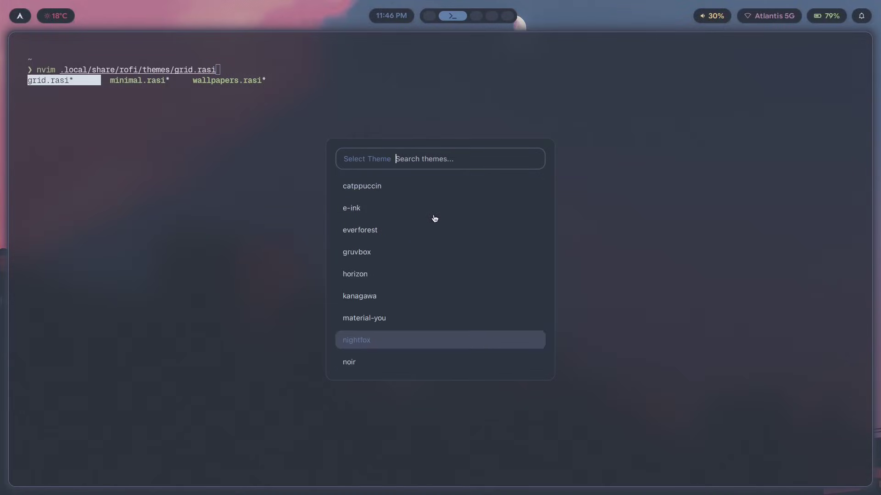
pyautogui.scroll(4, 500, 282)
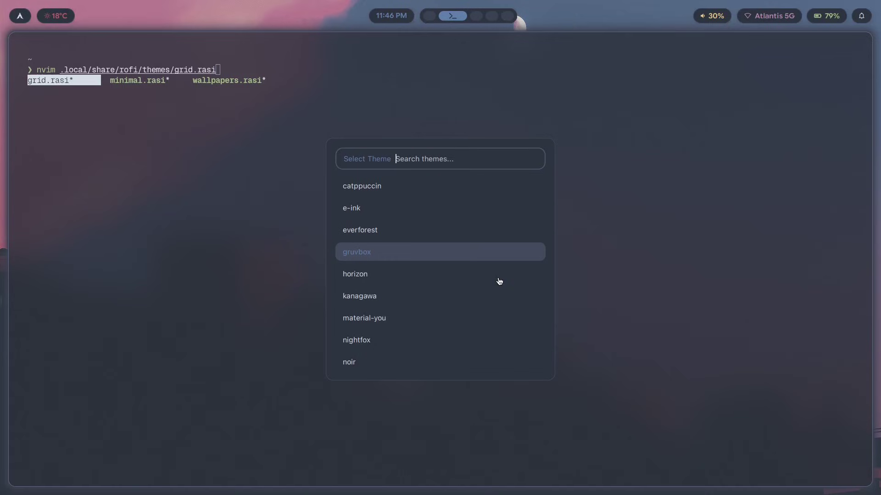
pyautogui.press('Return')
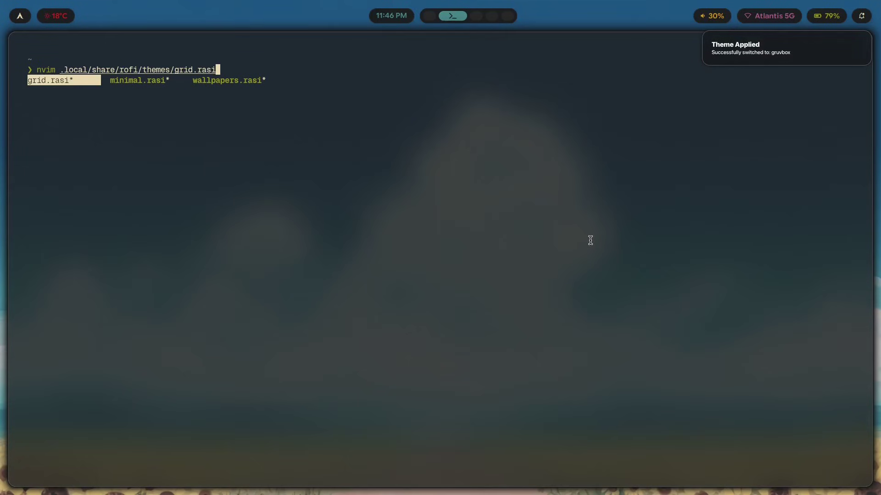
# Dismiss the theme selector and apply the alley.jpg wallpaper from the Rofi wallpaper selector.
pyautogui.press('super+t')
pyautogui.press('Escape')
pyautogui.press('super+w')
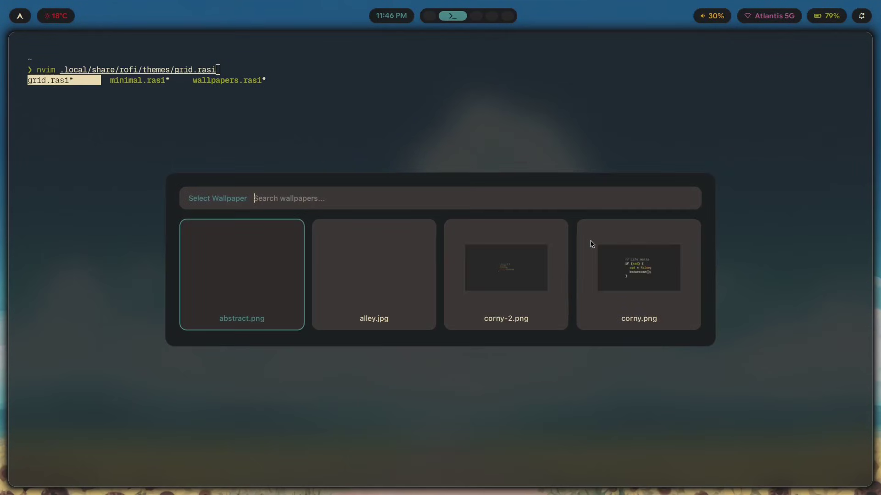
pyautogui.press('Right')
pyautogui.press('Right')
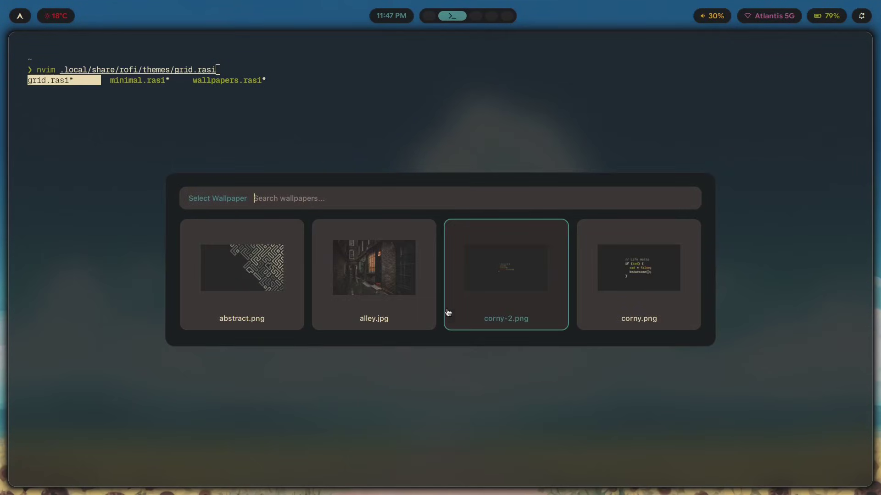
pyautogui.press('Left')
pyautogui.press('Return')
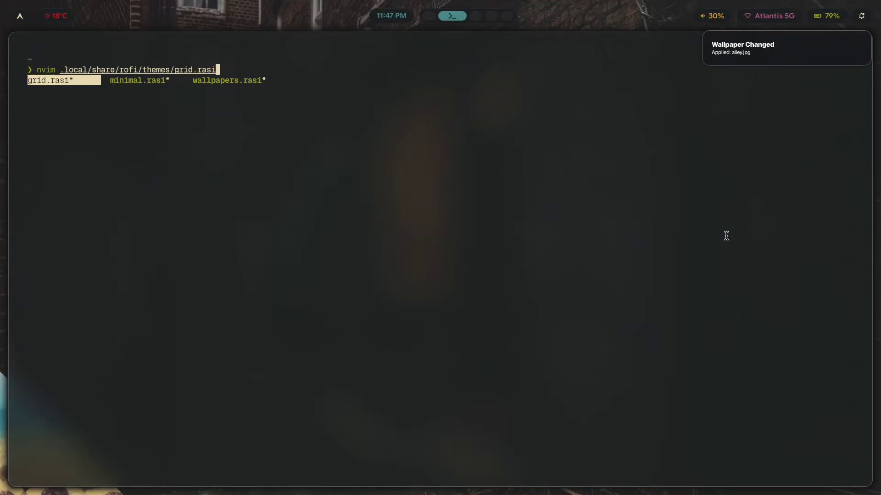
# Go to the third workspace and switch the desktop to the catppuccin theme.
pyautogui.press('super+3')
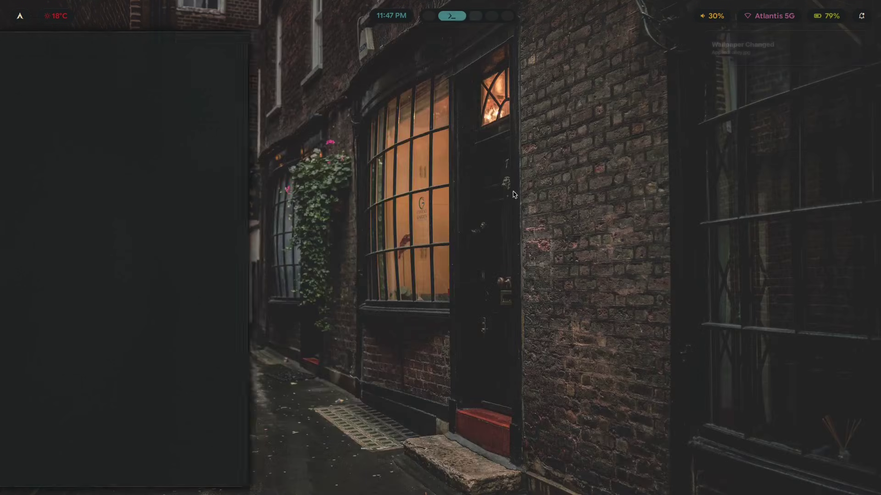
pyautogui.press('super+t')
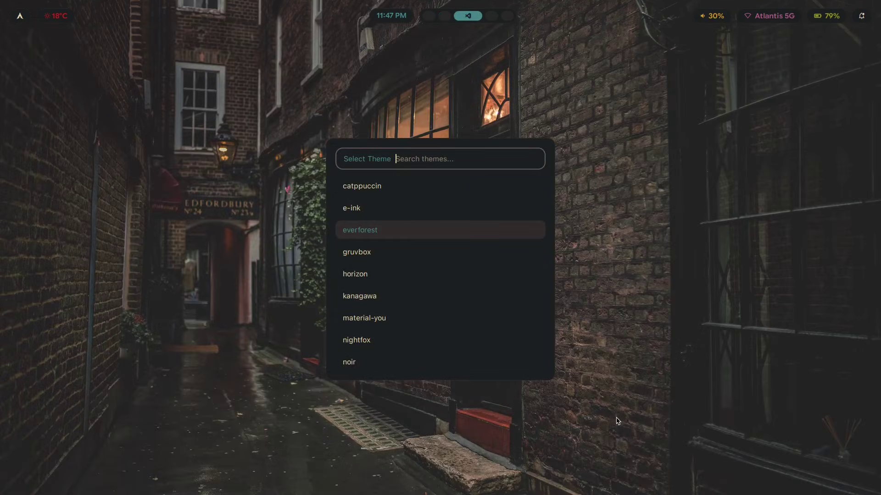
pyautogui.press('Up')
pyautogui.press('Up')
pyautogui.press('Return')
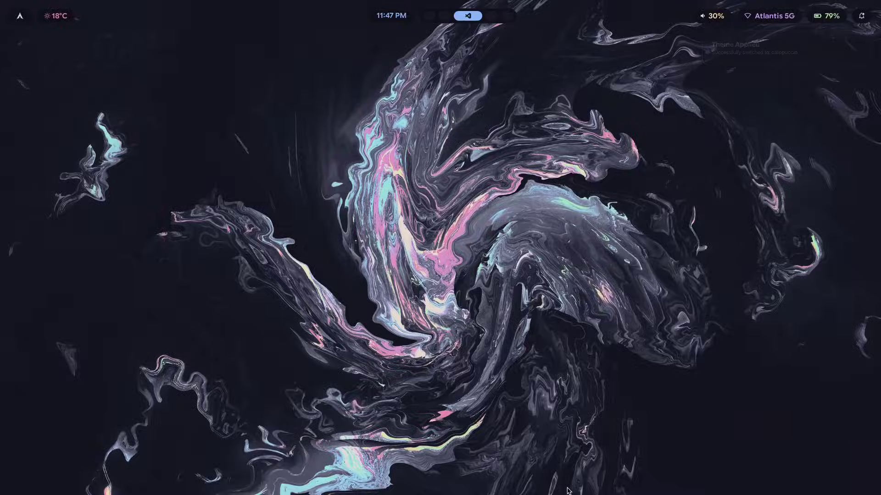
# Open the file manager, make its window floating, and move it toward the lower-right part of the desktop.
pyautogui.press('super+e')
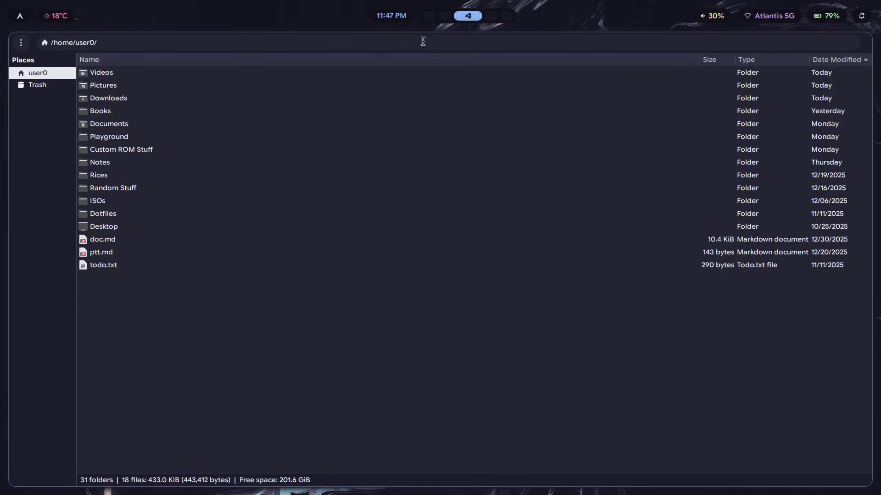
pyautogui.press('super+t')
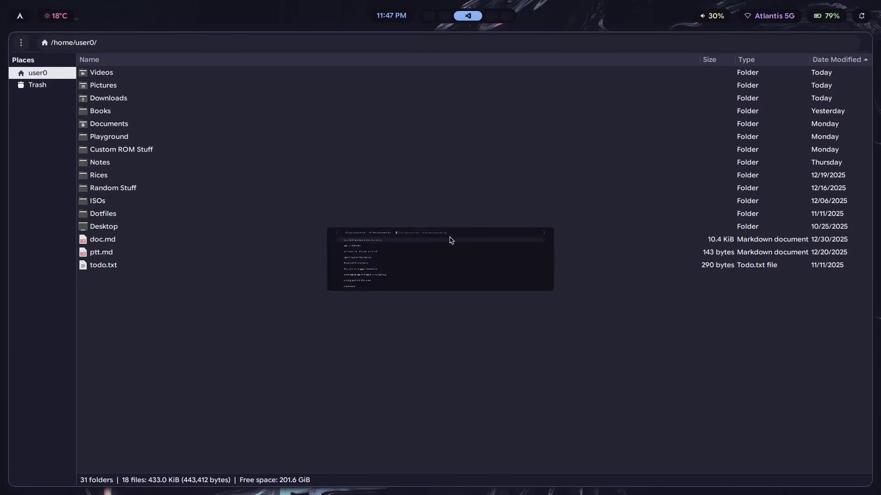
pyautogui.press('Escape')
pyautogui.press('super+v')
pyautogui.moveTo(389, 343); pyautogui.dragTo(726, 403)
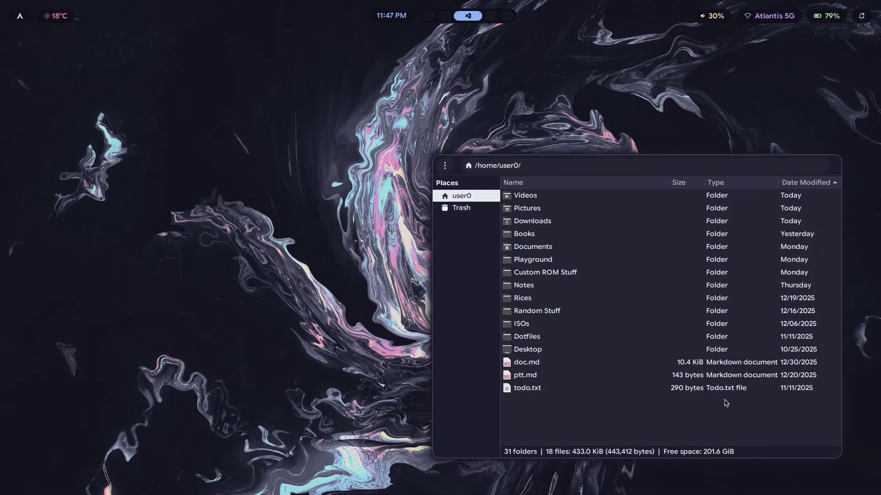
# Switch the desktop to the tokyo-night theme with the Rofi theme selector.
pyautogui.press('super+t')
pyautogui.press('Up')
pyautogui.press('Up')
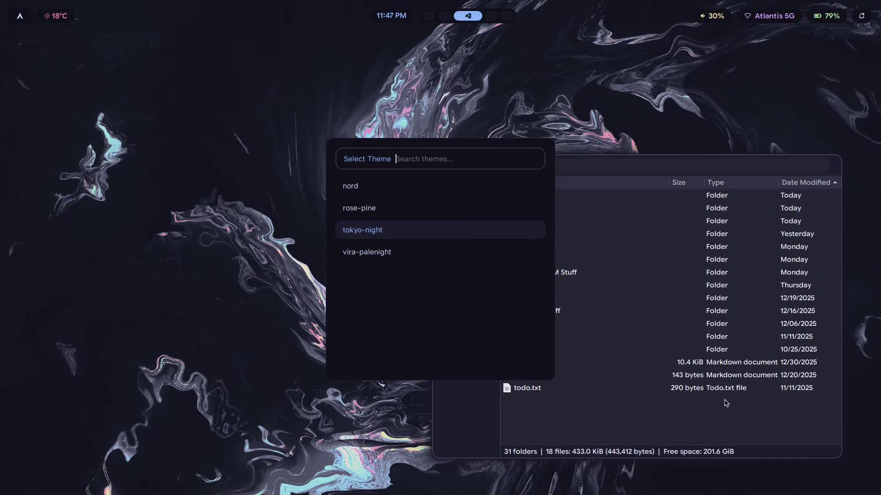
pyautogui.press('Return')
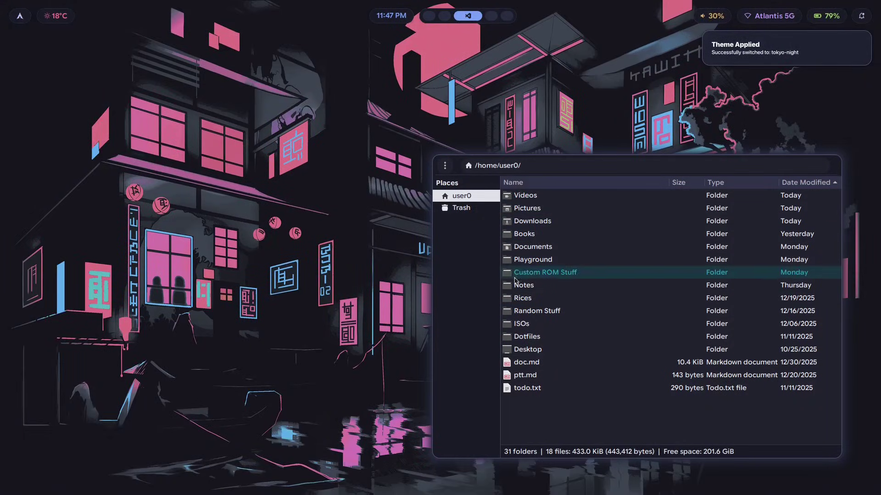
# Apply the alleyway.jpg wallpaper from the wallpaper selector and close the file manager.
pyautogui.press('super+w')
pyautogui.press('Right')
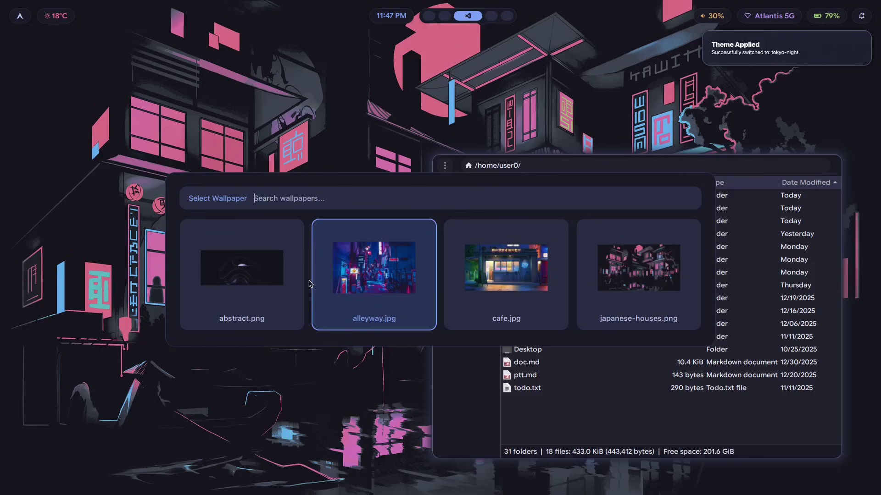
pyautogui.press('Right')
pyautogui.press('Left')
pyautogui.press('Return')
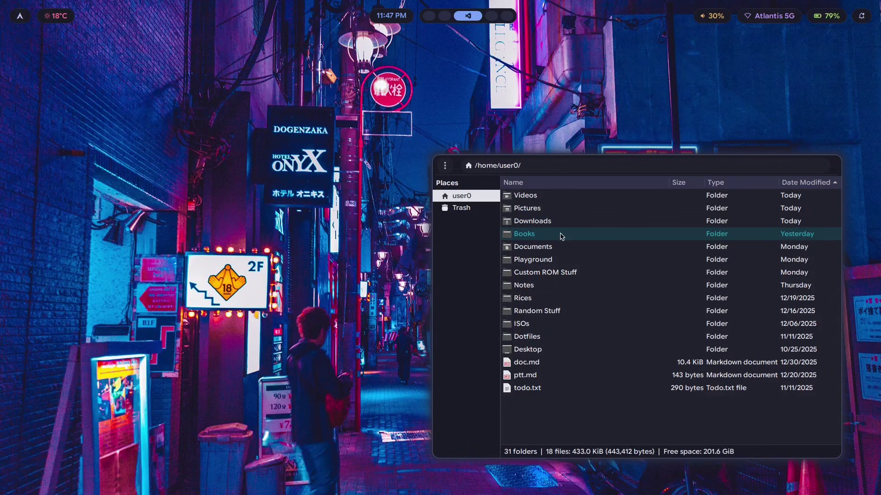
pyautogui.press('super+q')
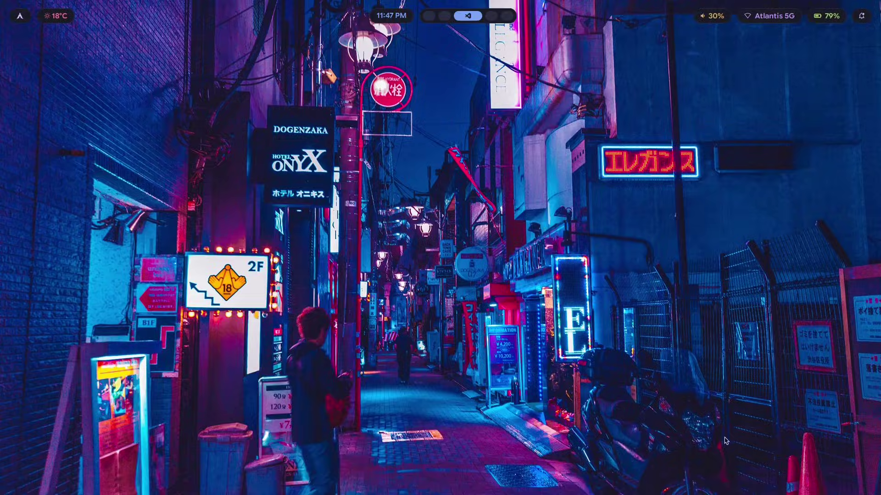
# Switch to the Gumroad page on the fifth workspace and review the HyprAccelerator System Reforging content down to the Theme Switchers video.
pyautogui.press('super+5')
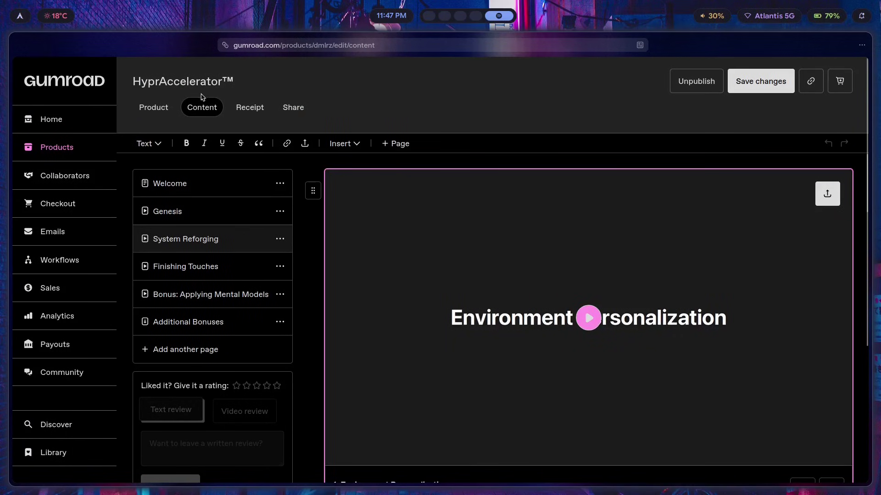
pyautogui.scroll(-12, 729, 272)
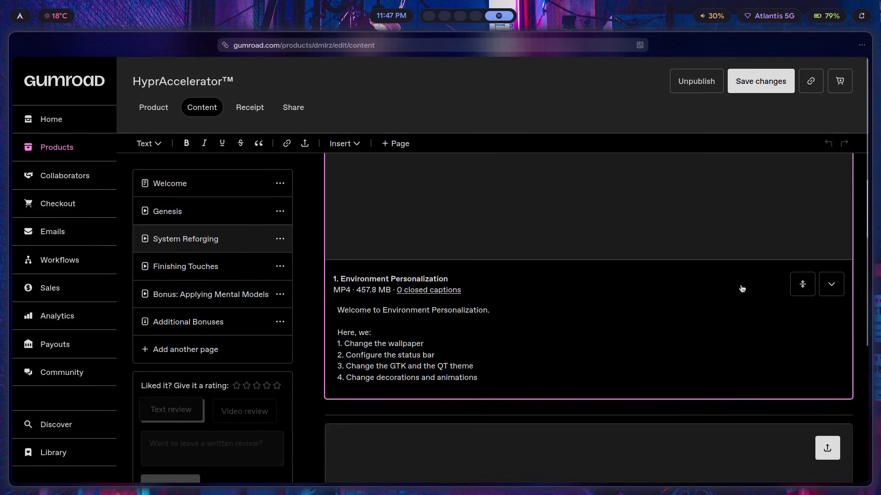
pyautogui.scroll(-15, 556, 289)
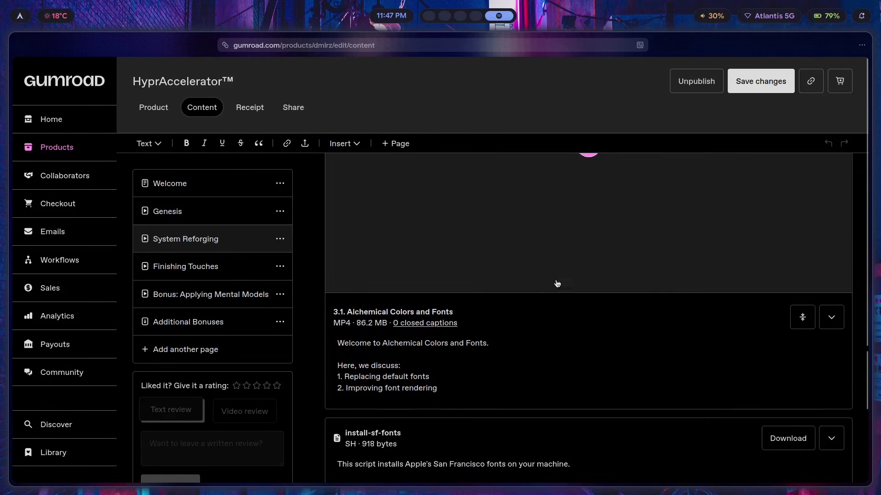
pyautogui.scroll(-10, 556, 289)
pyautogui.scroll(-10, 609, 279)
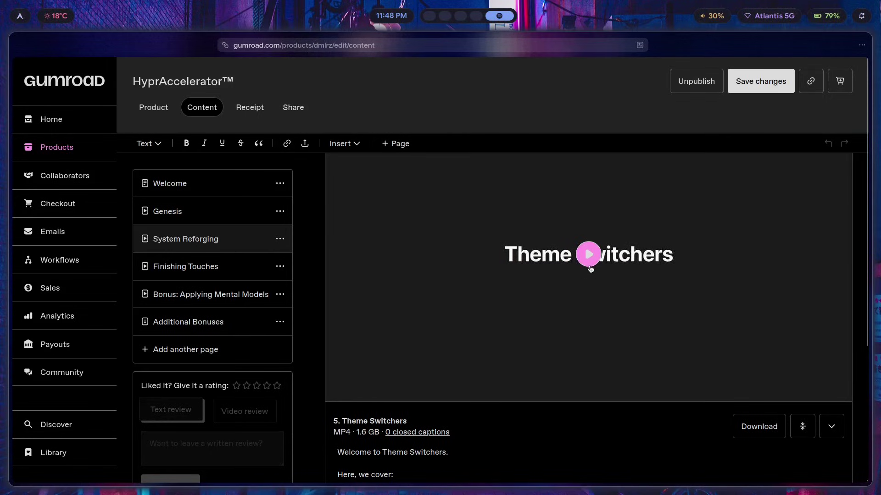
# Play the Theme Switchers video muted, skip ahead to about 1:46:06, and review the topics in its description.
pyautogui.click(588, 255)
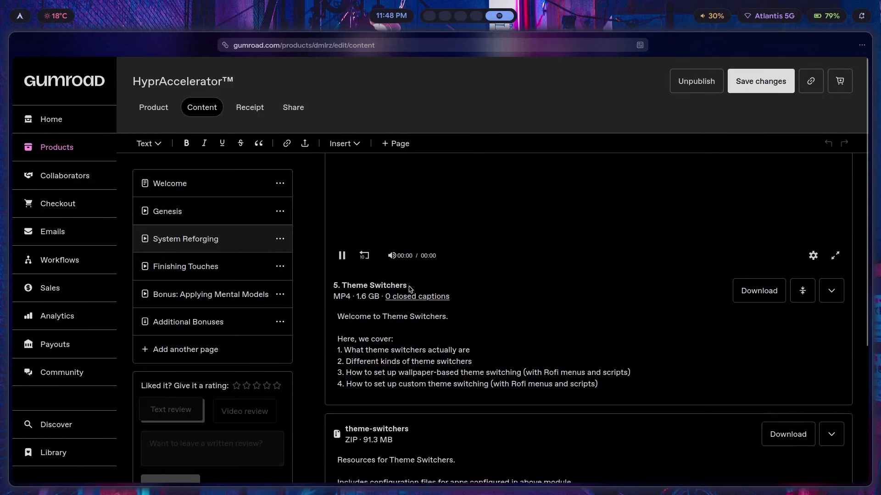
pyautogui.click(389, 259)
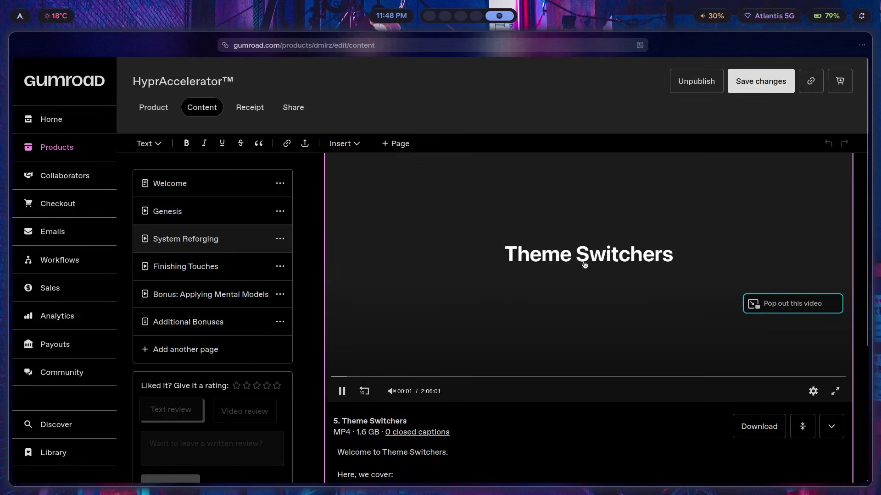
pyautogui.scroll(-3, 582, 259)
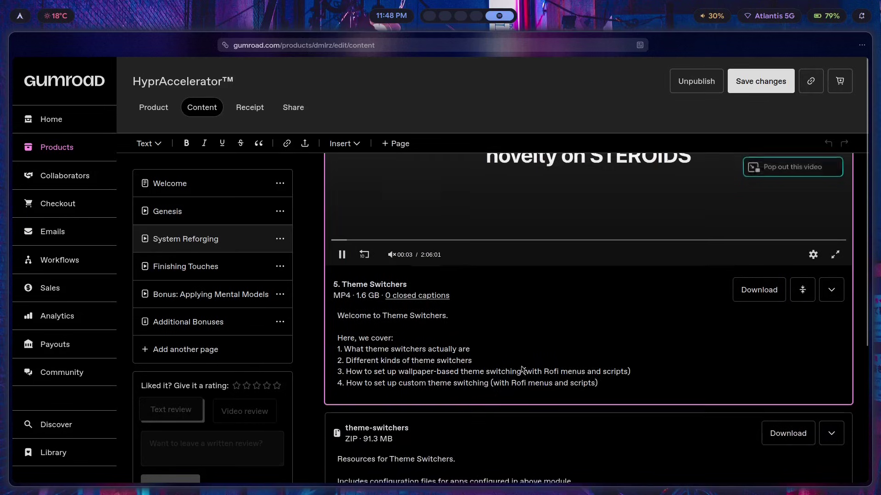
pyautogui.scroll(3, 714, 370)
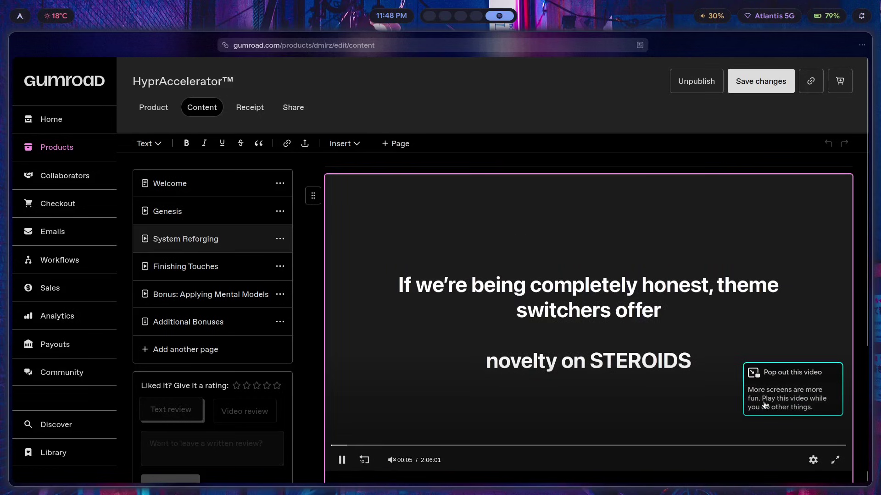
pyautogui.click(763, 380)
pyautogui.scroll(-2, 762, 321)
pyautogui.scroll(5, 639, 373)
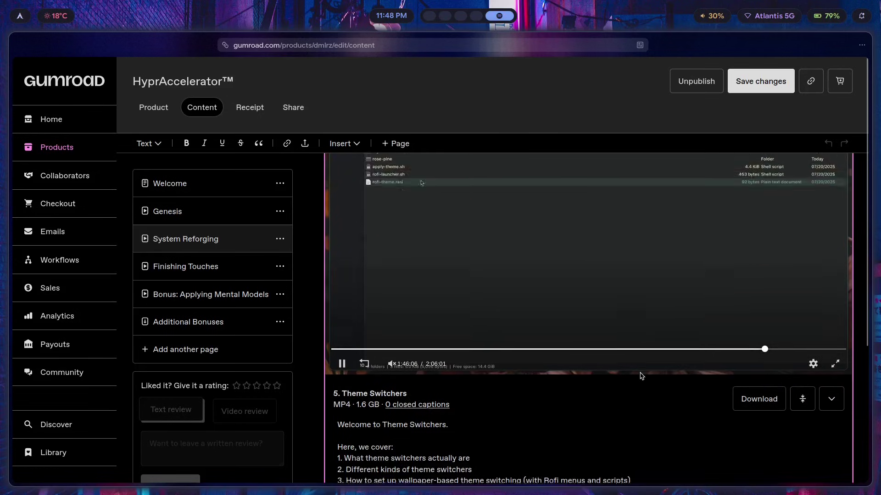
pyautogui.scroll(-3, 520, 355)
pyautogui.scroll(2, 773, 374)
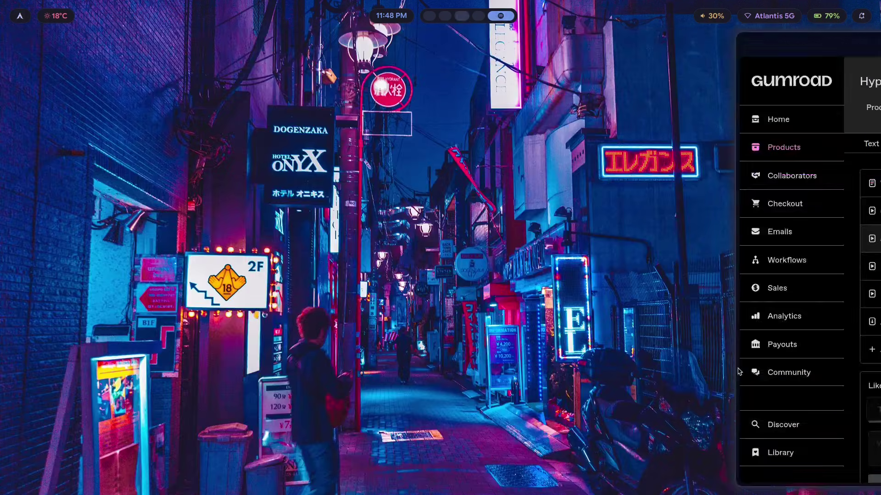
# Return to the third workspace, browse the theme selector without applying a theme, and go back to the terminal's pending nvim command.
pyautogui.press('super+3')
pyautogui.press('super+t')
pyautogui.press('Down')
pyautogui.press('Down')
pyautogui.press('Down')
pyautogui.press('Down')
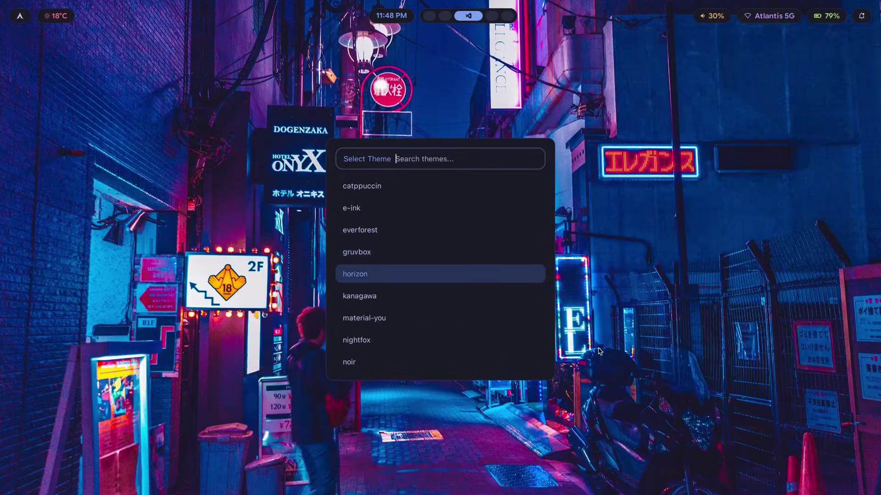
pyautogui.press('Down')
pyautogui.press('Down')
pyautogui.press('Up')
pyautogui.press('Up')
pyautogui.press('Escape')
pyautogui.press('super+2')
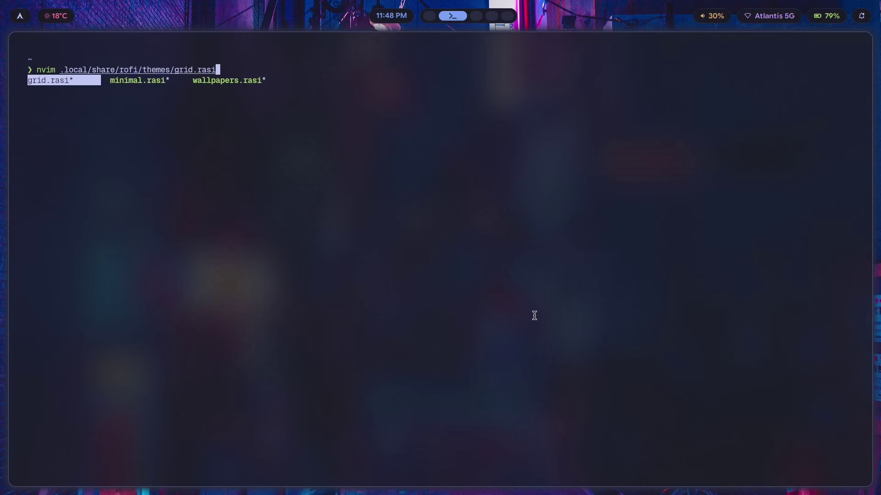
# Open .local/share/rofi/themes/minimal.rasi in Neovim and go to the font line of its configuration block.
pyautogui.press('Tab')
pyautogui.press('Return')
pyautogui.press('j')
pyautogui.press('j')
pyautogui.press('j')
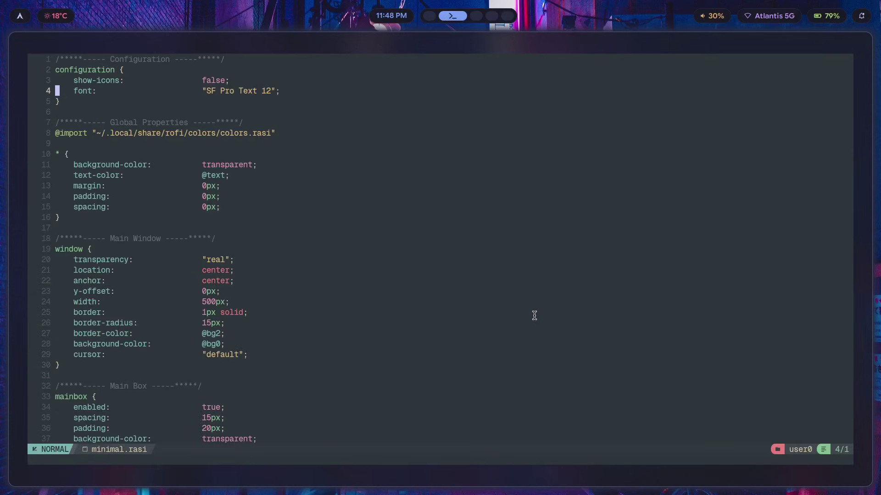
# Replace the SF Pro Text font name in minimal.rasi with Google Sans Text, keeping size 12, and save the file.
pyautogui.press('$')
pyautogui.press('b')
pyautogui.press('b')
pyautogui.press('b')
pyautogui.press('b')
pyautogui.press('b')
pyautogui.press('v')
pyautogui.press('w')
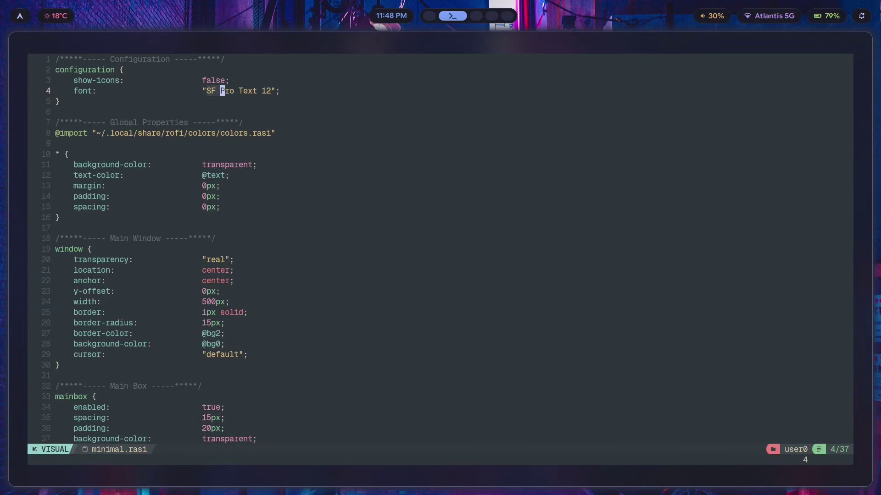
pyautogui.press('w')
pyautogui.press('l')
pyautogui.press('l')
pyautogui.press('l')
pyautogui.write('cS')
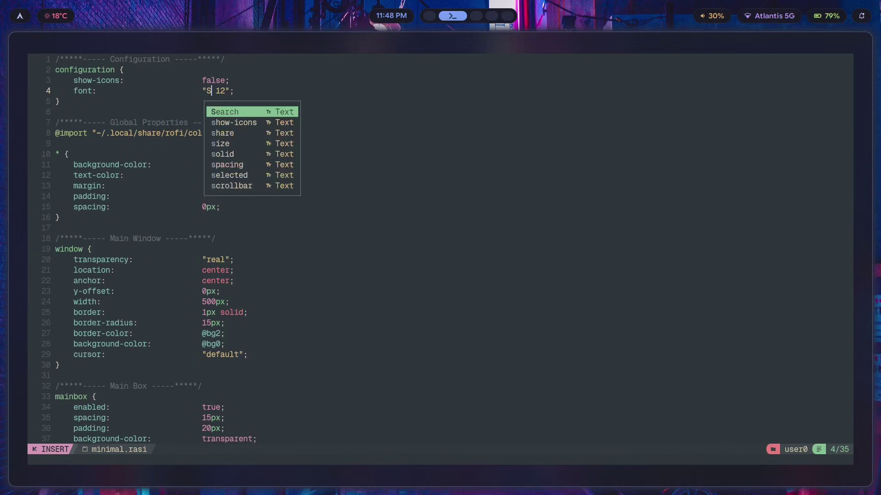
pyautogui.press('BackSpace')
pyautogui.write('Google S')
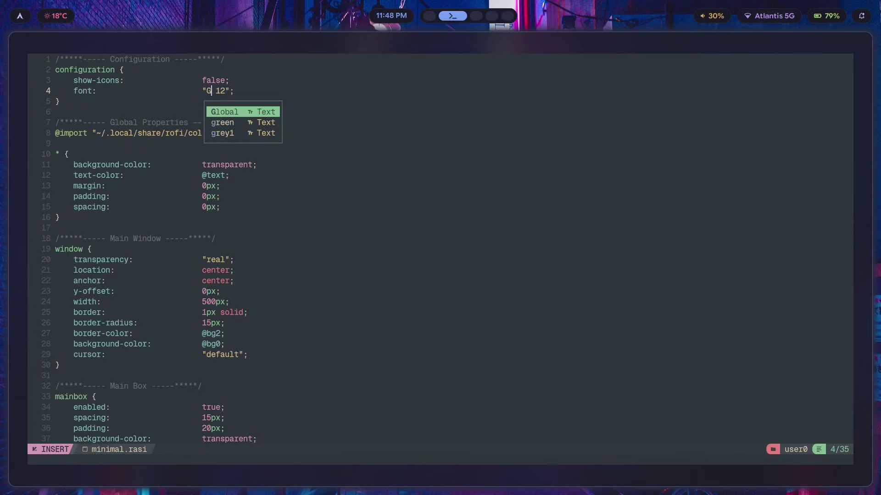
pyautogui.write('ans Text')
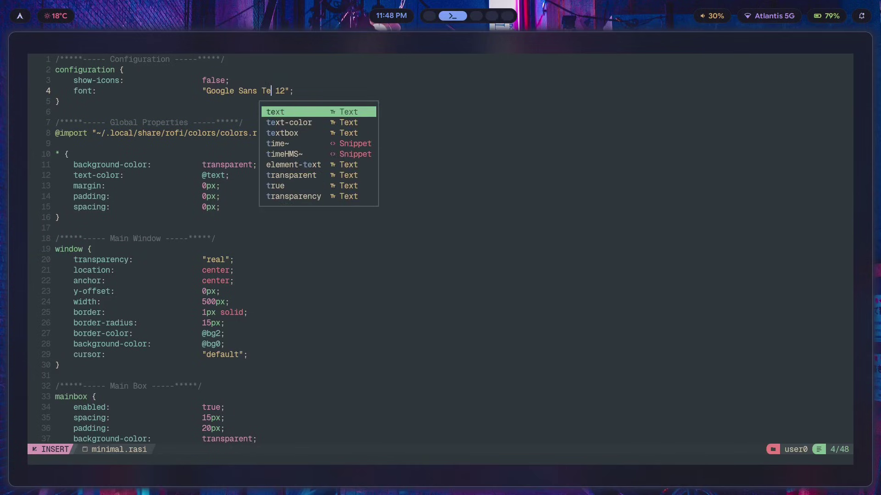
pyautogui.press('Escape')
pyautogui.write('j:w')
pyautogui.press('Return')
# Open the Rofi theme selector, look through its entries to examine the font rendering, and dismiss it without applying a theme.
pyautogui.press('super+t')
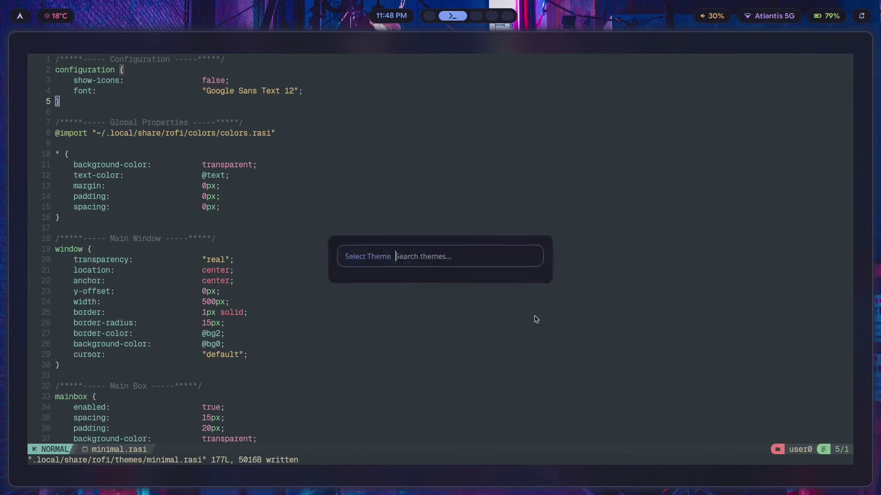
pyautogui.press('Down')
pyautogui.press('Down')
pyautogui.press('Down')
pyautogui.press('Down')
pyautogui.press('Down')
pyautogui.press('Down')
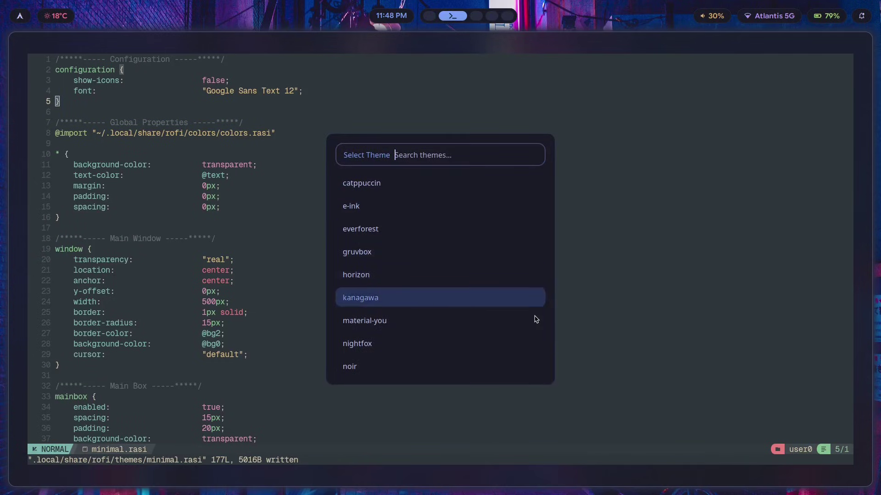
pyautogui.press('Up')
pyautogui.press('Up')
pyautogui.press('Up')
pyautogui.press('Up')
pyautogui.press('Up')
pyautogui.press('Up')
pyautogui.press('Up')
pyautogui.press('Escape')
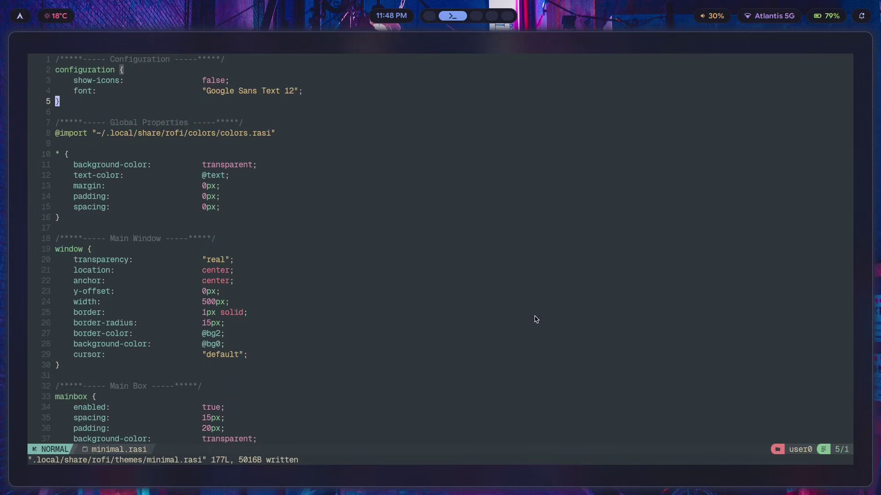
# Append "Regu" to the Google Sans Text font name in the configuration block.
pyautogui.press('k')
pyautogui.press('j')
pyautogui.press('j')
pyautogui.press('j')
pyautogui.press('j')
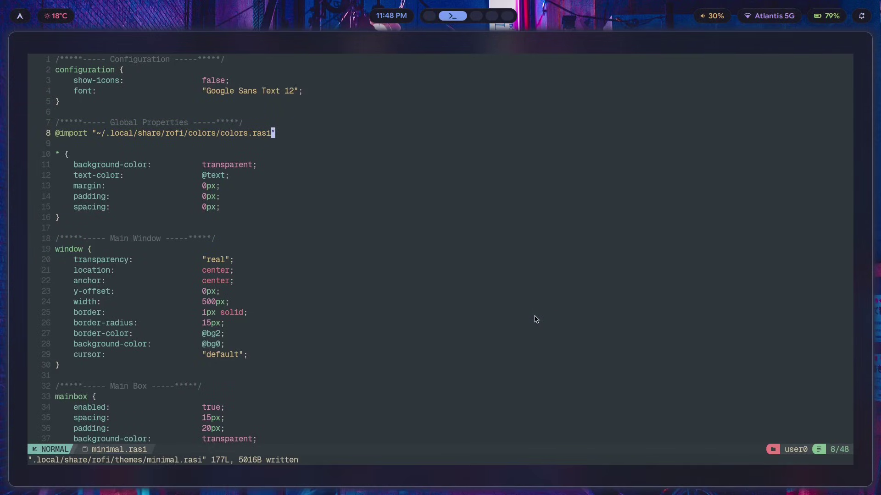
pyautogui.press('k')
pyautogui.press('k')
pyautogui.press('k')
pyautogui.press('k')
pyautogui.write('ea ')
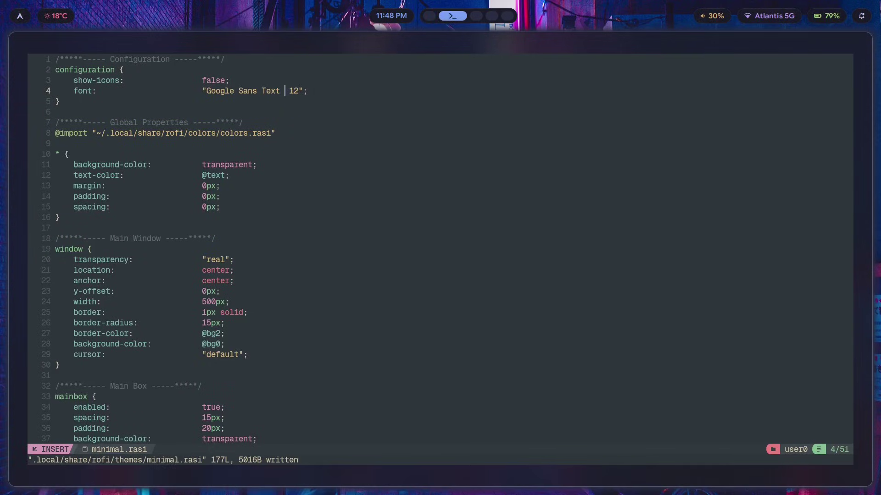
pyautogui.write('Regu')
pyautogui.press('Escape')
# Change "Text" to "Flex" in the font name, delete the "Regu" suffix, and save minimal.rasi.
pyautogui.press('b')
pyautogui.press('b')
pyautogui.write('Flex')
pyautogui.press('Escape')
pyautogui.press('l')
pyautogui.press('v')
pyautogui.press('l')
pyautogui.press('l')
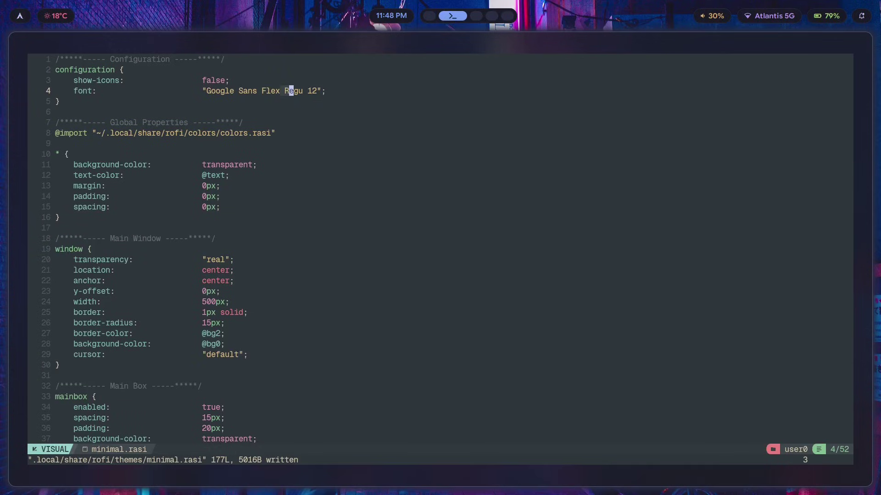
pyautogui.press('l')
pyautogui.press('l')
pyautogui.write('dj:w')
pyautogui.press('Return')
# Reopen the theme selector to examine its entries in Google Sans Flex, dismiss it, and return to the font setting in minimal.rasi.
pyautogui.press('super+t')
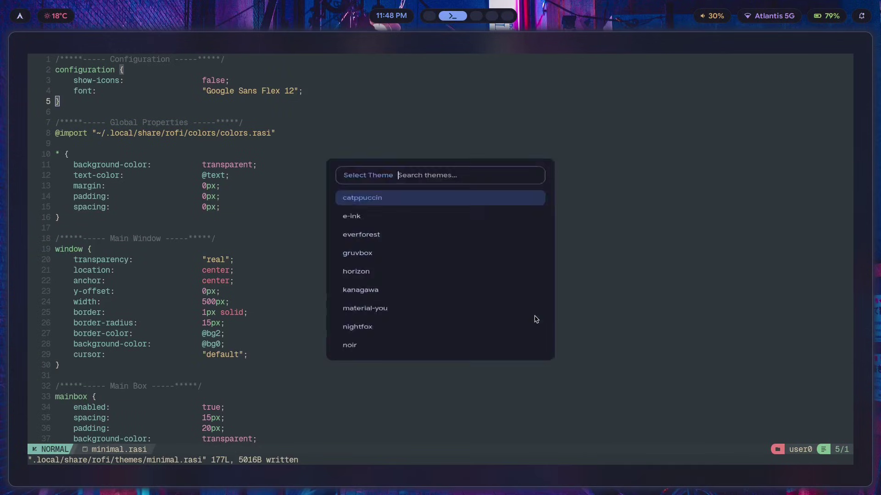
pyautogui.click(426, 289)
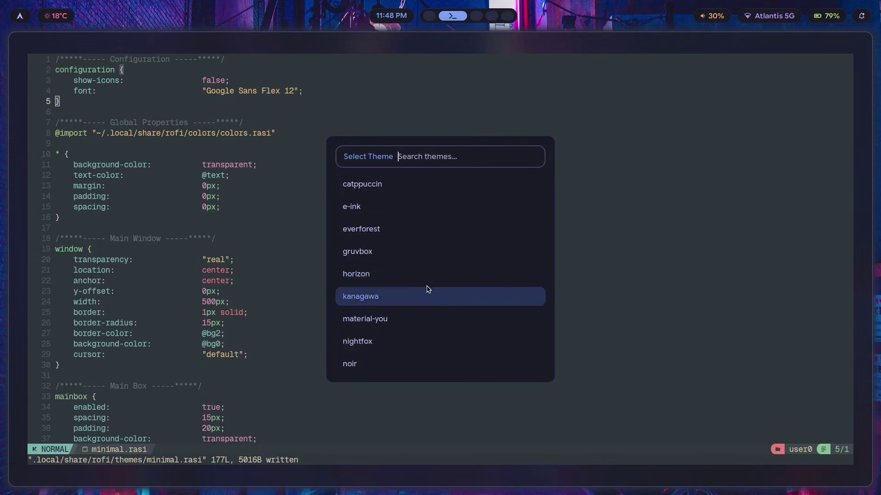
pyautogui.scroll(-4, 489, 313)
pyautogui.scroll(4, 499, 316)
pyautogui.scroll(5, 497, 315)
pyautogui.scroll(-4, 498, 316)
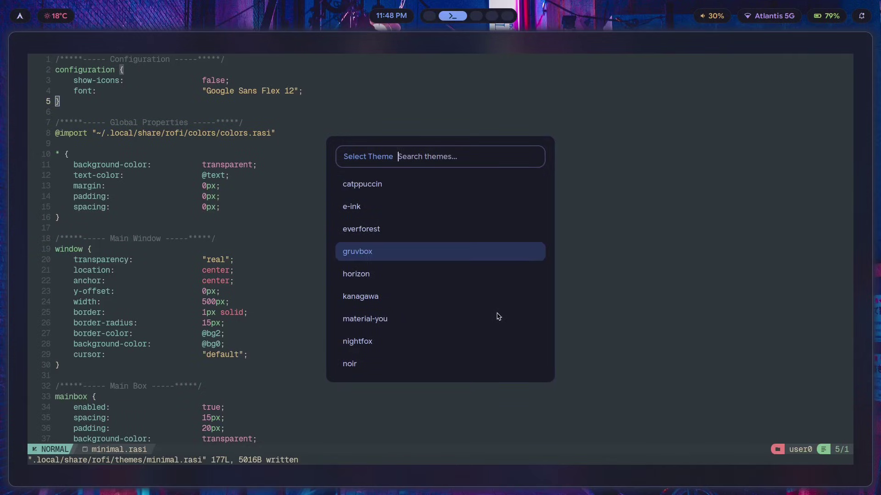
pyautogui.press('Return')
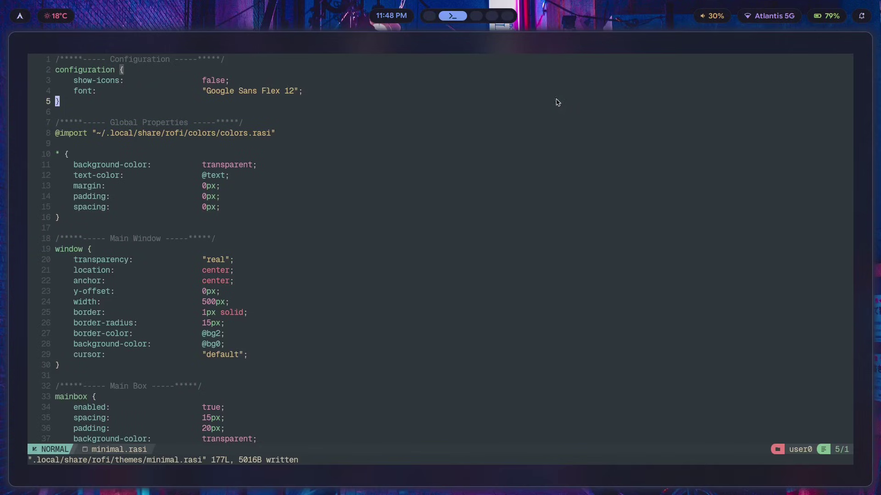
pyautogui.click(235, 85)
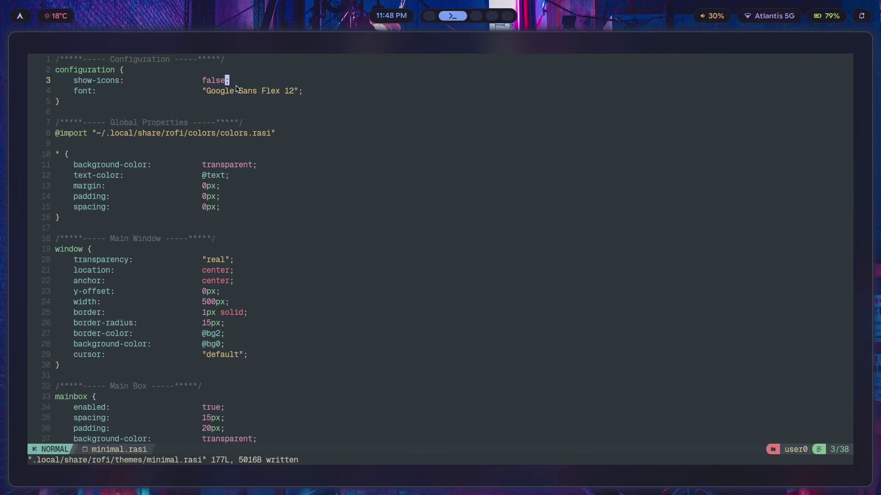
pyautogui.click(184, 104)
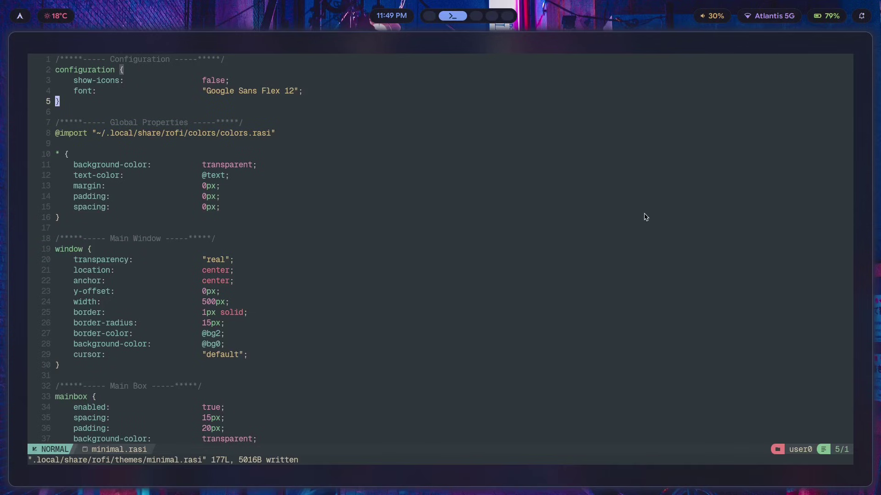
# Compare the font in the application launcher with the theme selector, browse the full theme list, and dismiss it without applying a theme.
pyautogui.press('super+d')
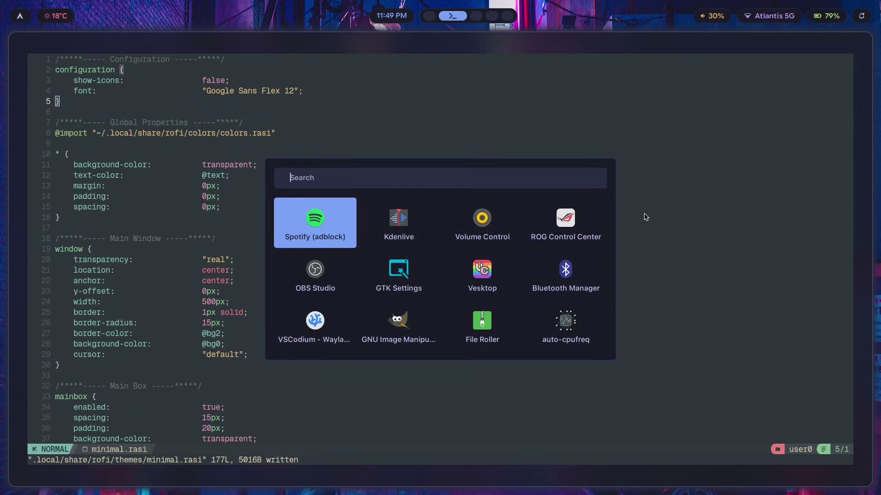
pyautogui.press('super+t')
pyautogui.press('Down')
pyautogui.press('Down')
pyautogui.press('Down')
pyautogui.press('Down')
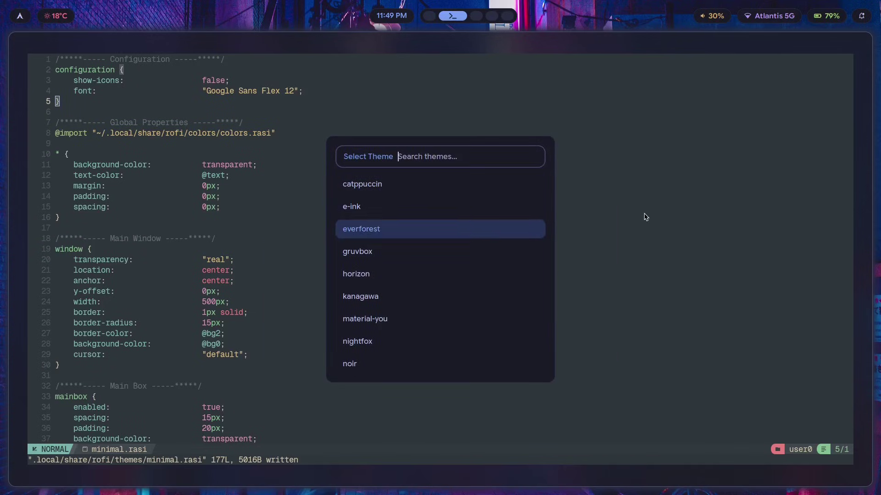
pyautogui.press('Down')
pyautogui.press('Down')
pyautogui.press('Down')
pyautogui.press('Down')
pyautogui.press('Down')
pyautogui.press('Down')
pyautogui.press('Down')
pyautogui.press('Down')
pyautogui.press('Down')
pyautogui.press('Down')
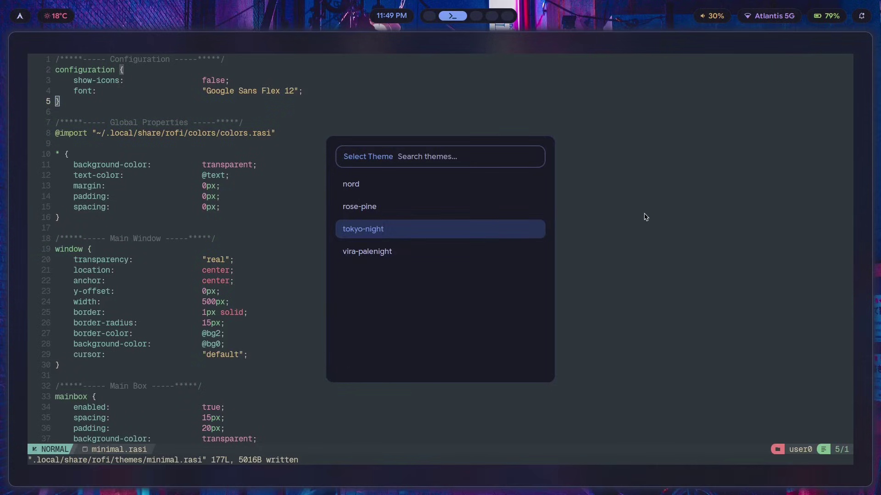
pyautogui.press('Down')
pyautogui.press('Down')
pyautogui.press('Down')
pyautogui.press('Down')
pyautogui.press('Up')
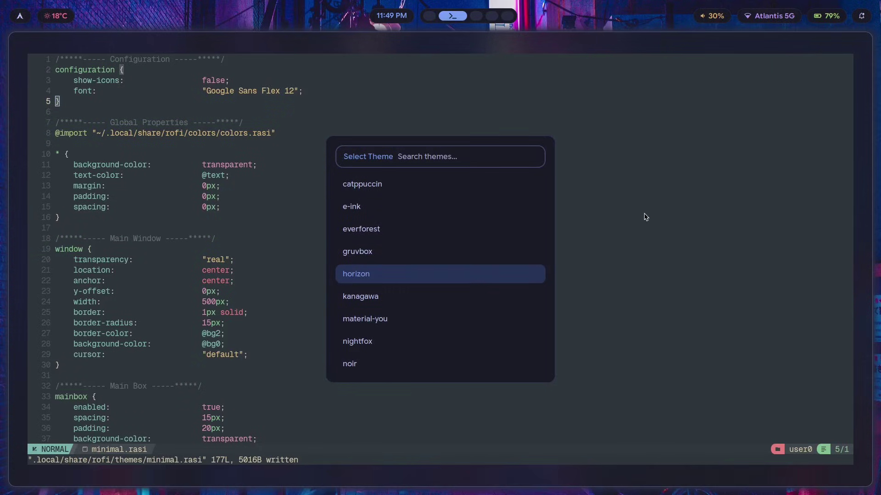
pyautogui.press('Return')
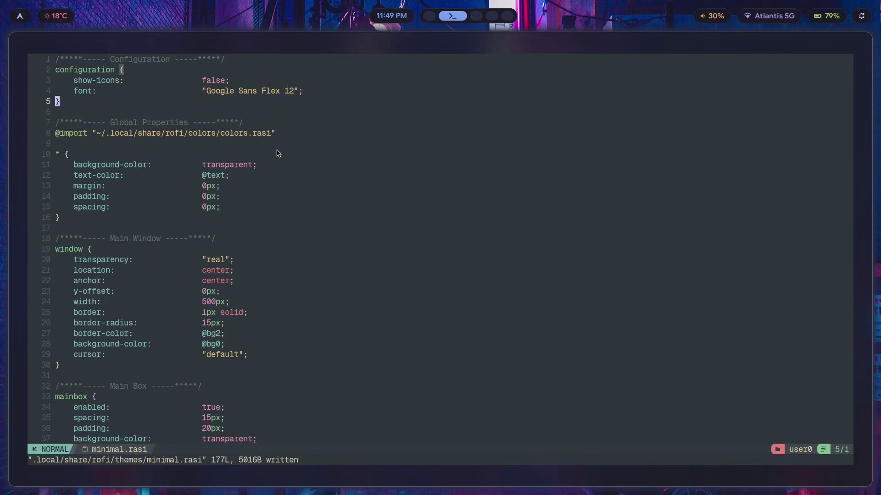
# Undo all the font edits made to minimal.rasi.
pyautogui.click(307, 138)
pyautogui.press('u')
pyautogui.press('u')
pyautogui.press('u')
pyautogui.press('u')
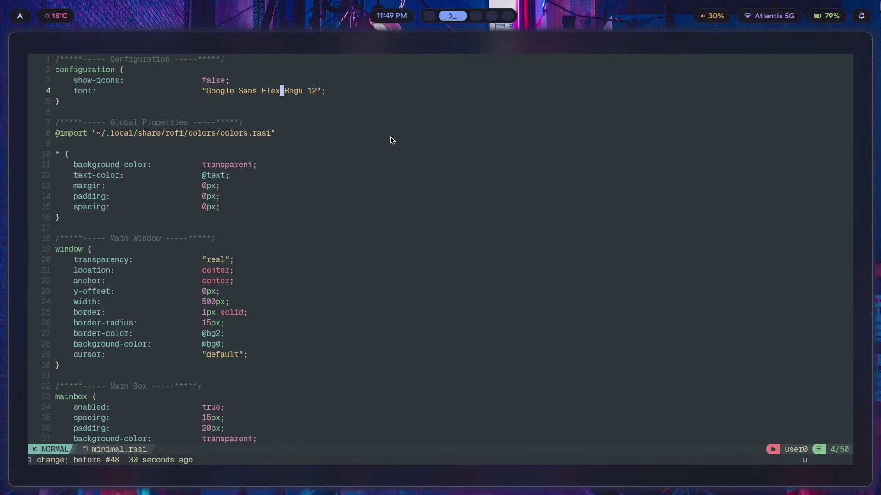
# Save minimal.rasi, quit the editor, and close the terminal.
pyautogui.write(':wq')
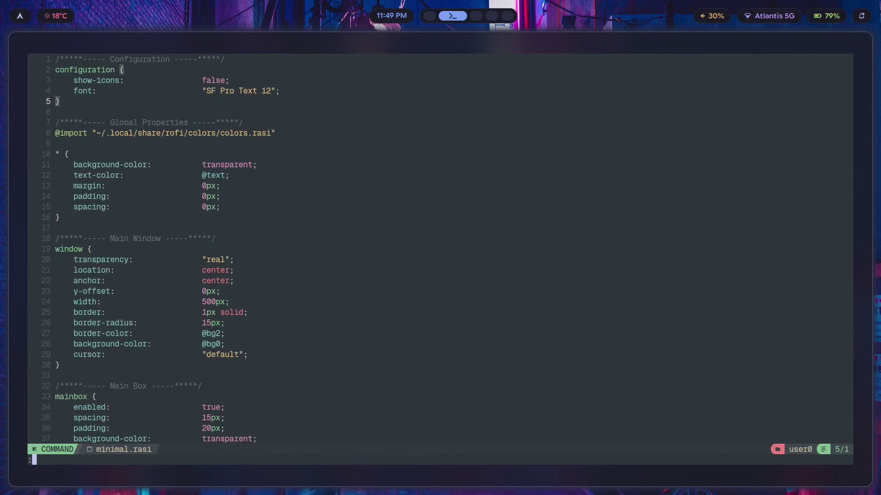
pyautogui.press('Return')
pyautogui.hotkey('ctrl', 'd')
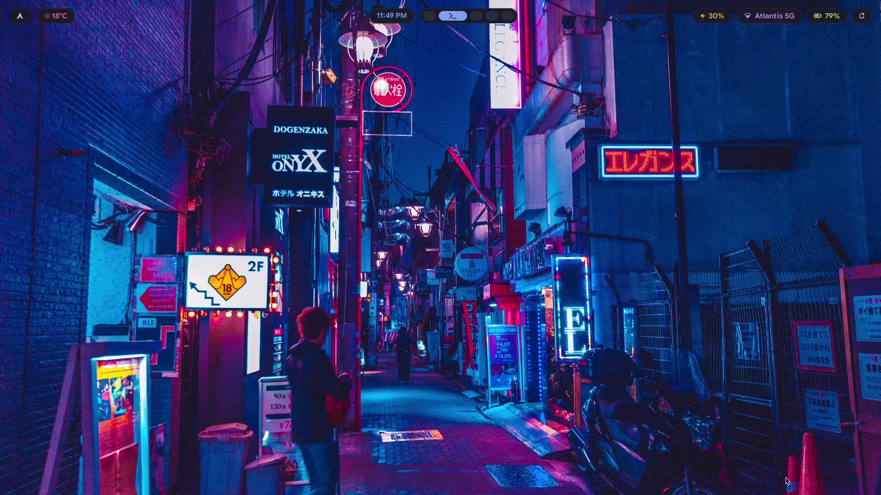
# Apply the rose-pine theme from the theme selector.
pyautogui.press('super+shift+t')
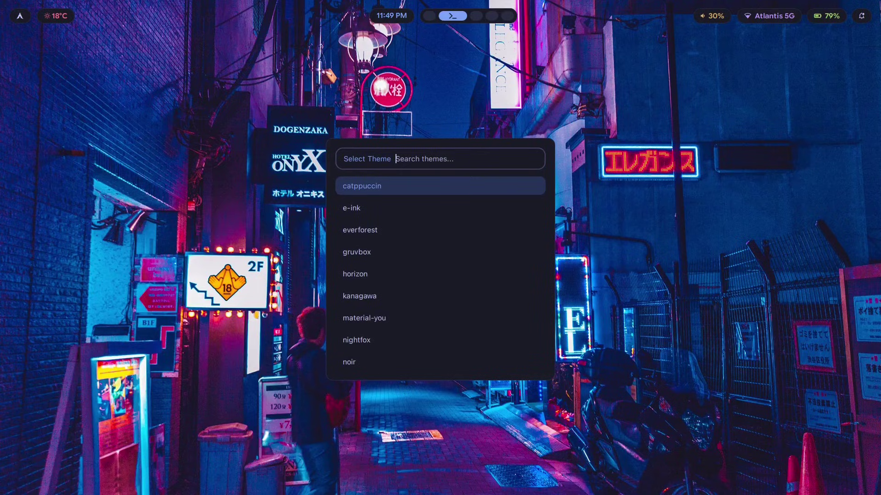
pyautogui.press('Up')
pyautogui.press('Up')
pyautogui.press('Up')
pyautogui.press('Up')
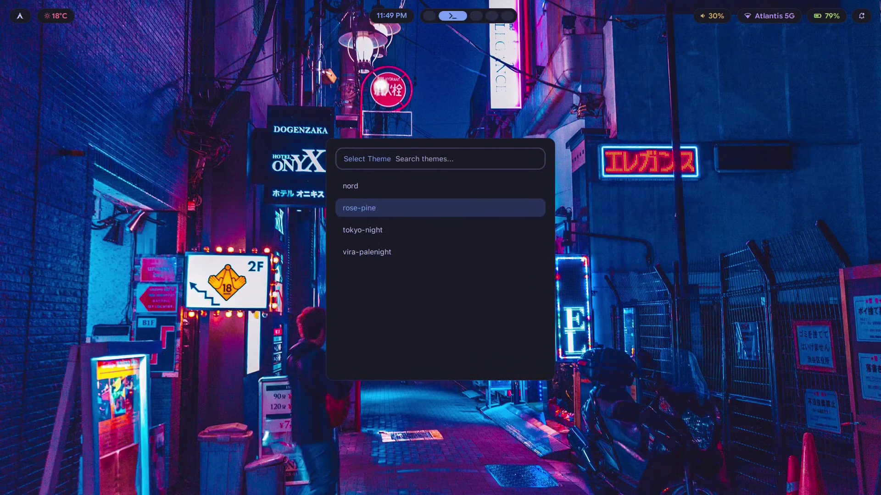
pyautogui.press('Down')
pyautogui.press('Return')
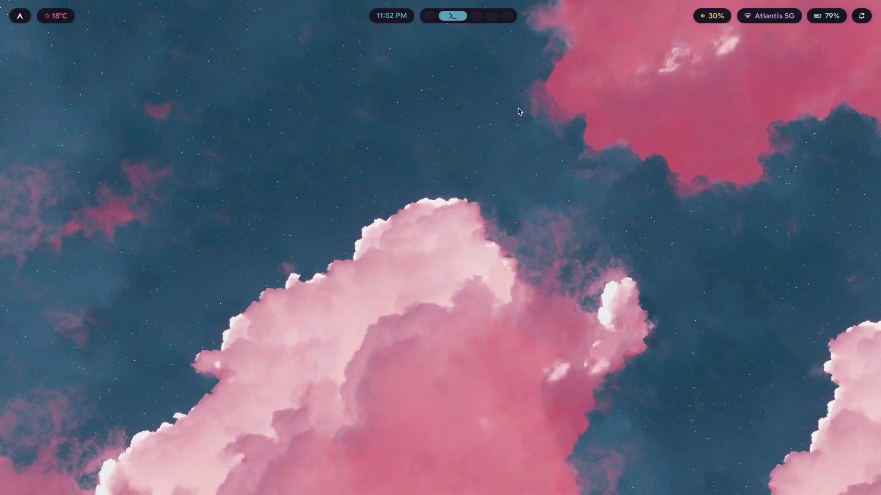
# Open a terminal, run nitch to view the system information, and close the terminal.
pyautogui.press('super+Return')
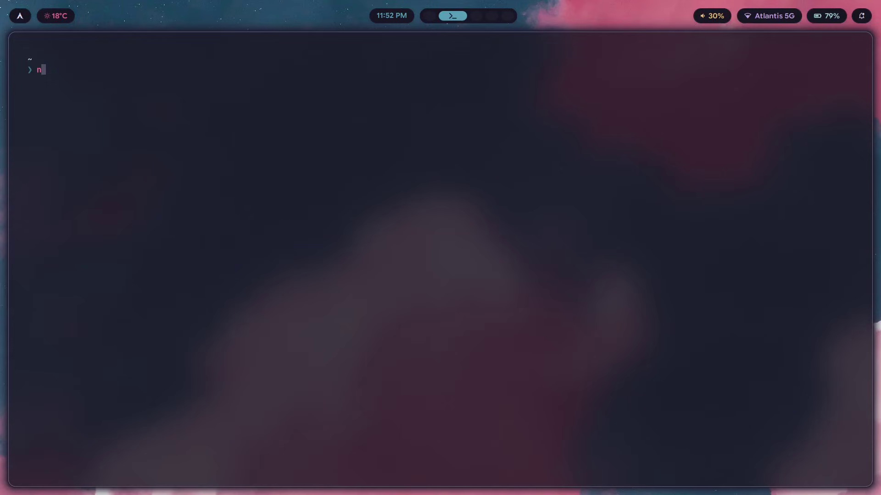
pyautogui.write('nitch')
pyautogui.press('Return')
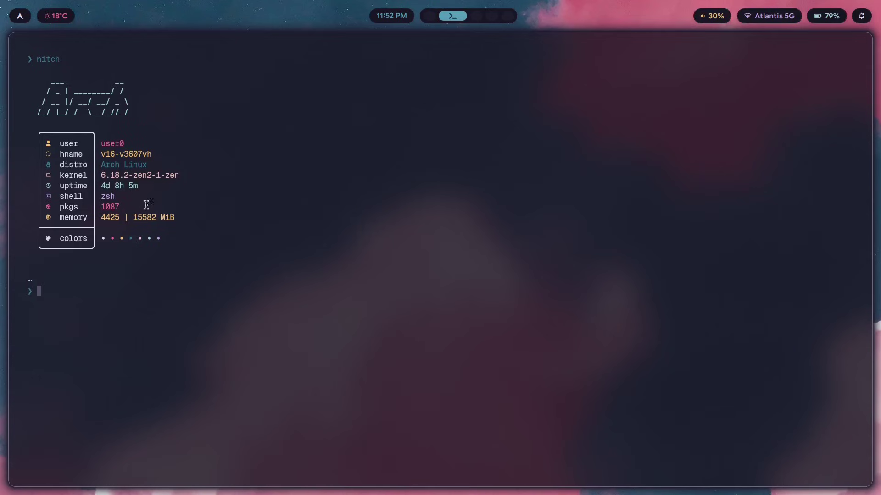
pyautogui.press('super+q')
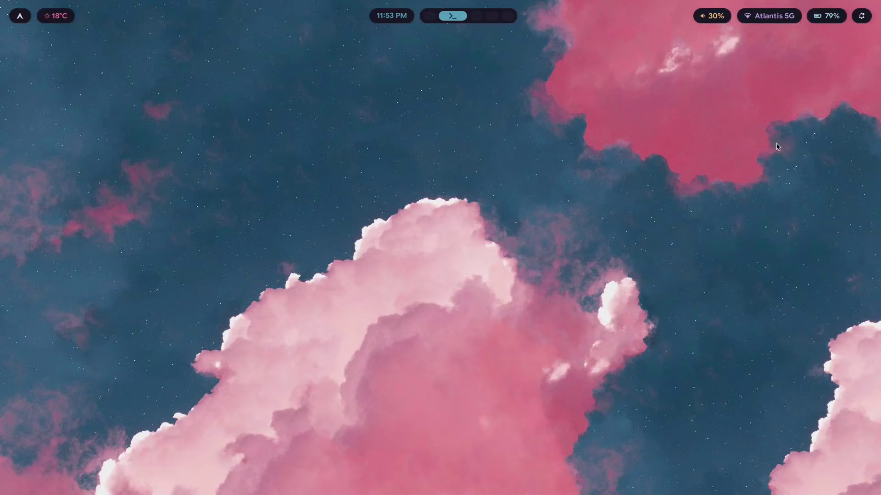
# Open the theme selector and look through the available themes, from catppuccin to vira-palenight.
pyautogui.press('super+t')
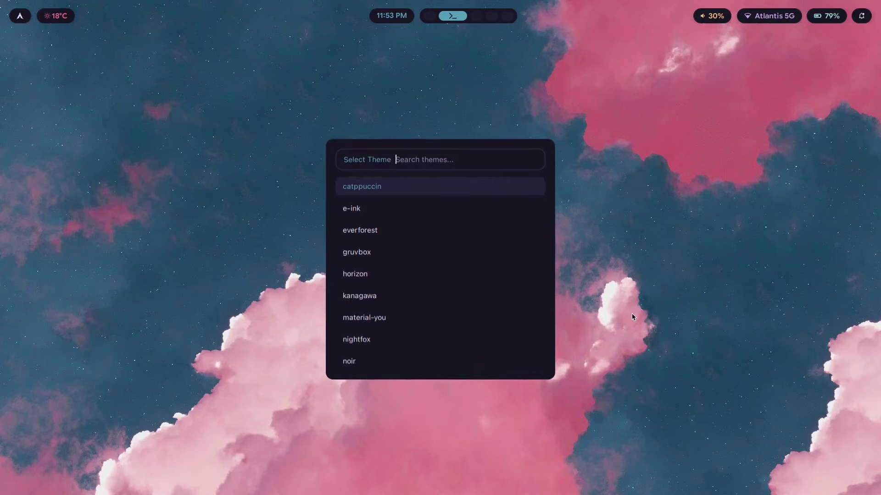
pyautogui.press('Up')
pyautogui.press('Up')
pyautogui.press('Up')
pyautogui.press('Up')
pyautogui.press('Up')
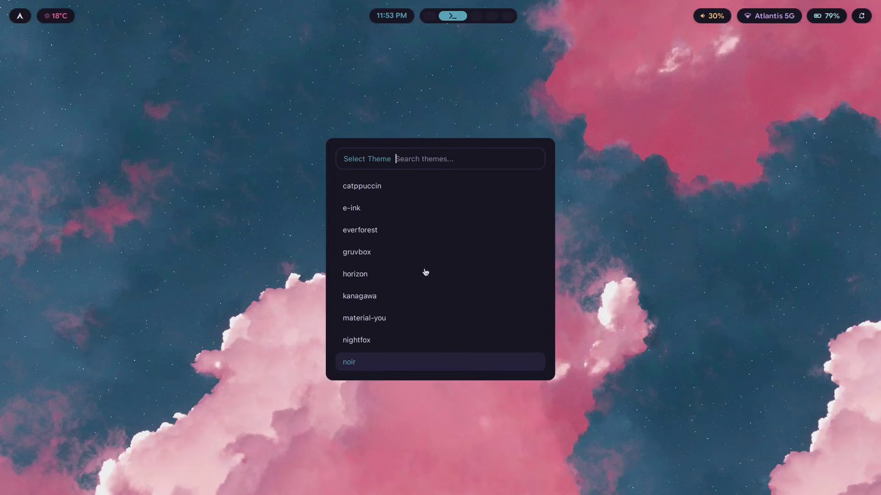
pyautogui.press('Down')
pyautogui.press('Down')
pyautogui.press('Down')
pyautogui.press('Down')
pyautogui.press('Up')
pyautogui.press('Up')
pyautogui.press('Up')
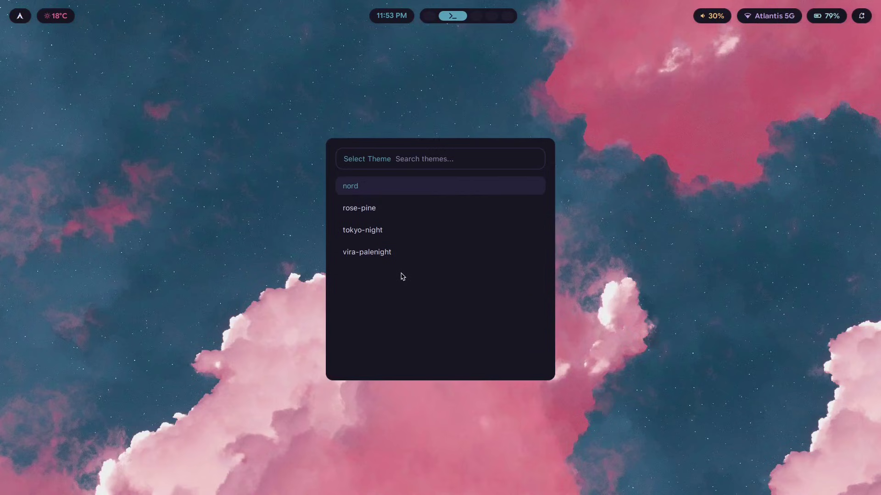
pyautogui.press('Up')
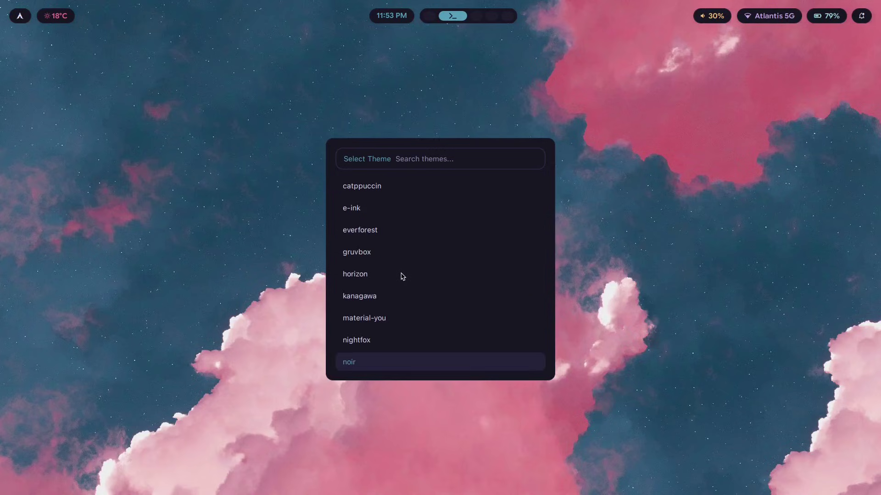
# Apply the noir theme from the theme selector.
pyautogui.press('Up')
pyautogui.press('Up')
pyautogui.press('Down')
pyautogui.press('Down')
pyautogui.press('Return')
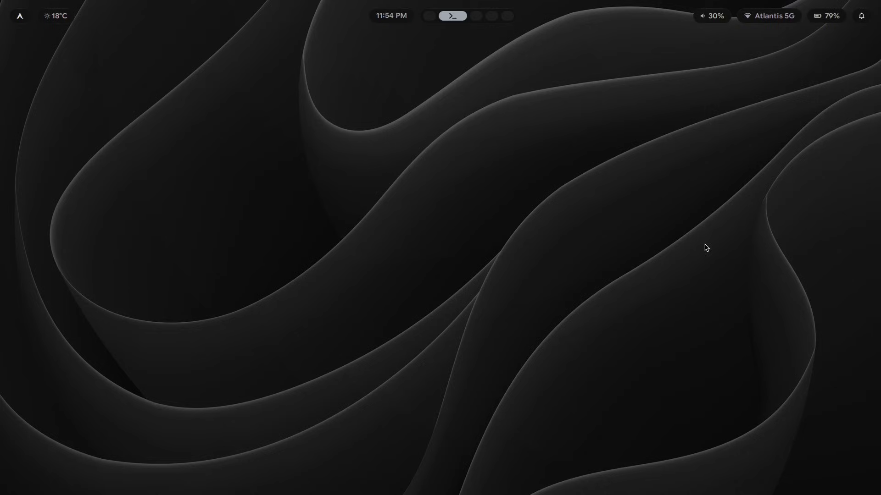
# Open the wallpaper selector and set lines.jpg as the desktop wallpaper.
pyautogui.press('super+w')
pyautogui.press('Right')
pyautogui.press('Right')
pyautogui.press('Right')
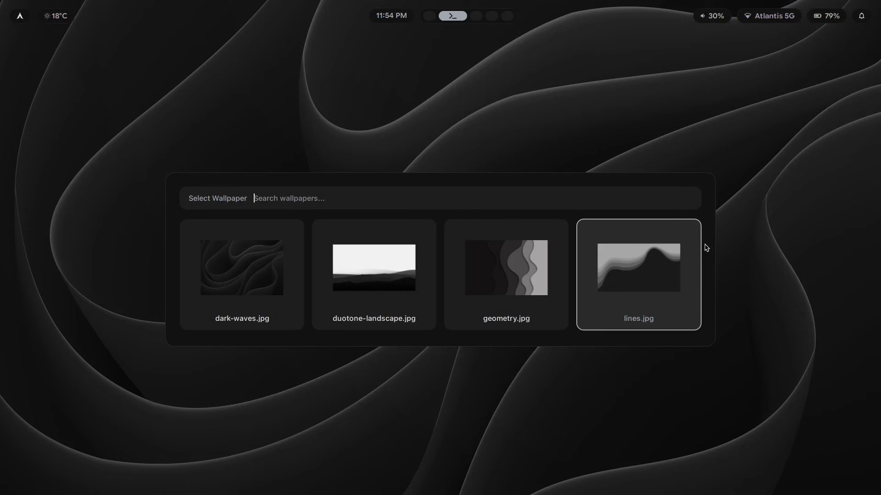
pyautogui.press('Return')
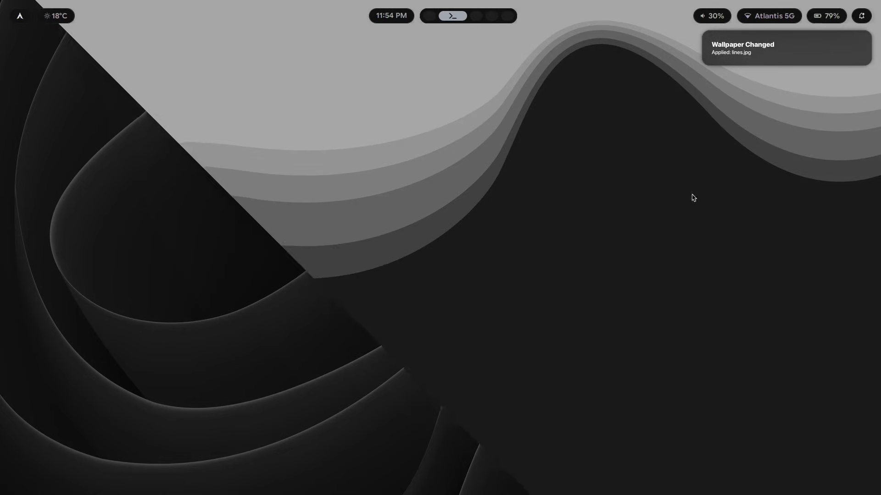
# Switch to the browser workspace and view the Theme Switchers module in the HyprAccelerator content on Gumroad.
pyautogui.press('super+5')
pyautogui.scroll(-4, 628, 337)
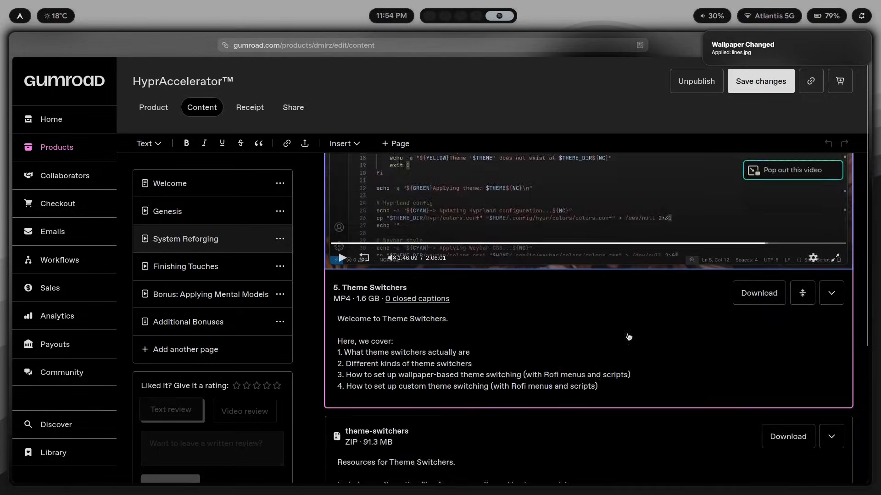
pyautogui.scroll(-2, 628, 337)
# Look through the theme selector over the browser, dismiss it without choosing a theme, and go to workspace 3.
pyautogui.press('super+t')
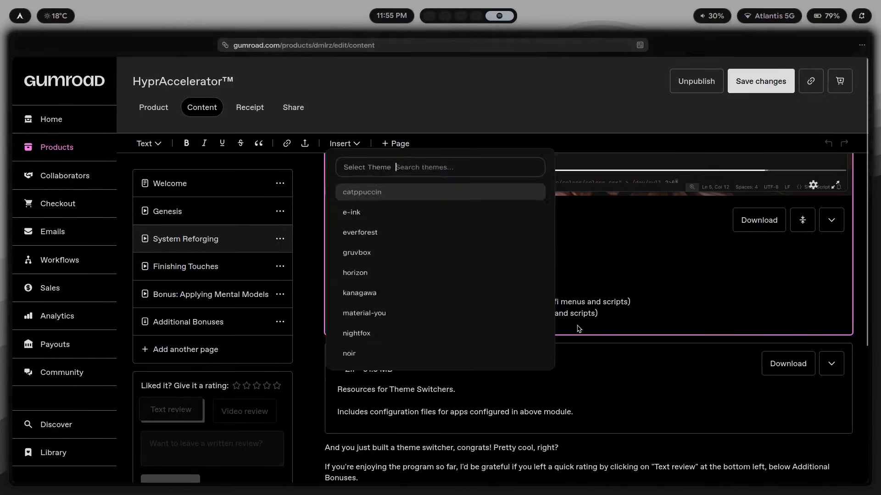
pyautogui.press('Down')
pyautogui.press('Down')
pyautogui.press('Down')
pyautogui.press('Down')
pyautogui.press('Down')
pyautogui.press('Down')
pyautogui.press('Escape')
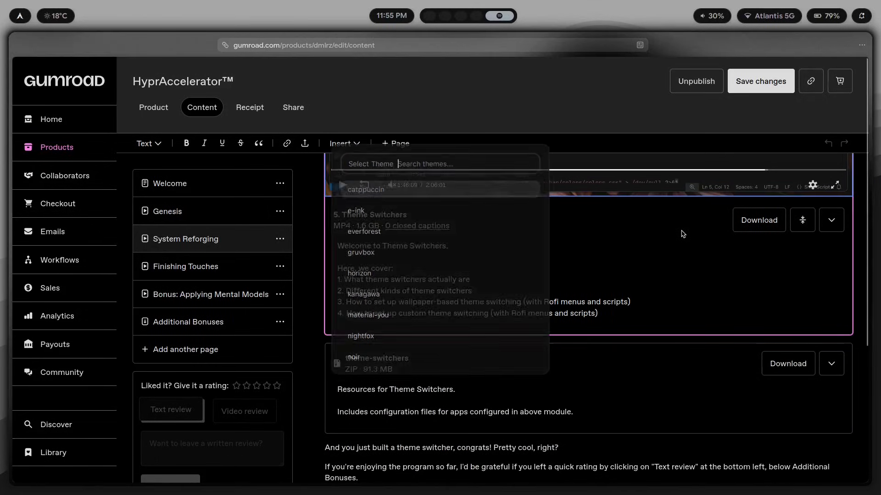
pyautogui.press('super+3')
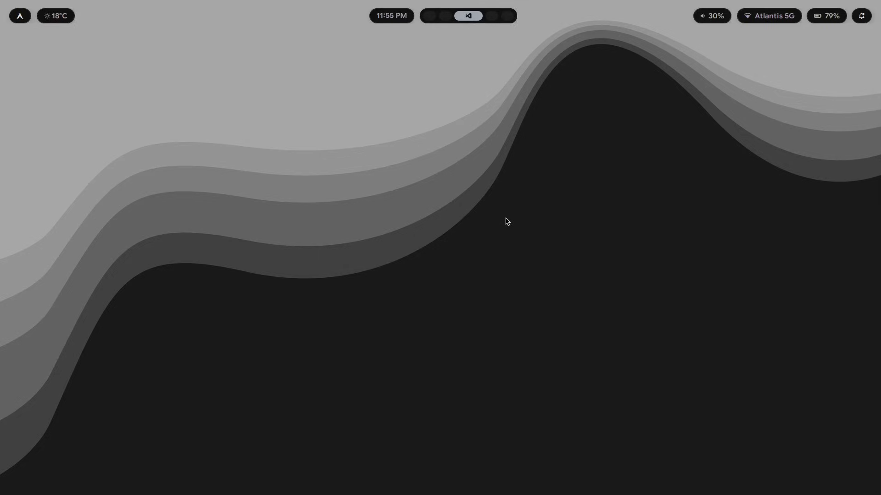